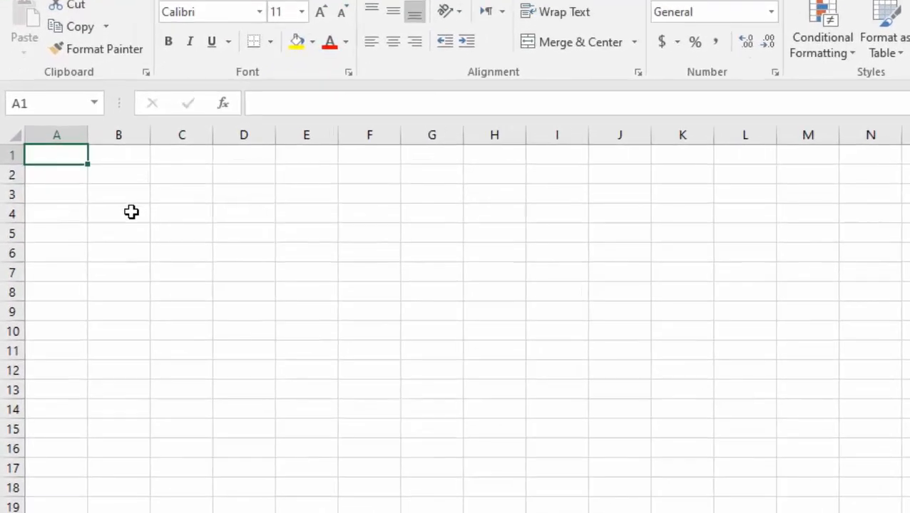
Enter the title PENCATATAN KEUANGAN in cell A1
type("PENCATATA")
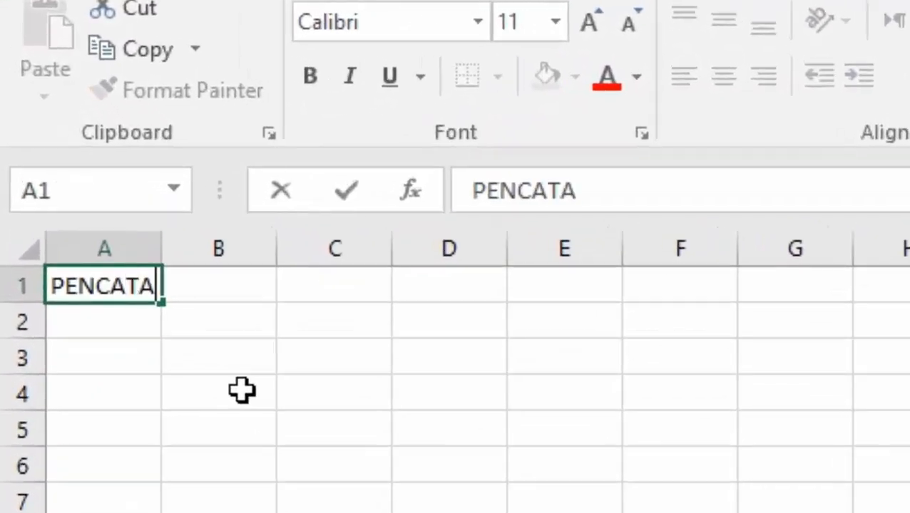
type("N KEUANGAN")
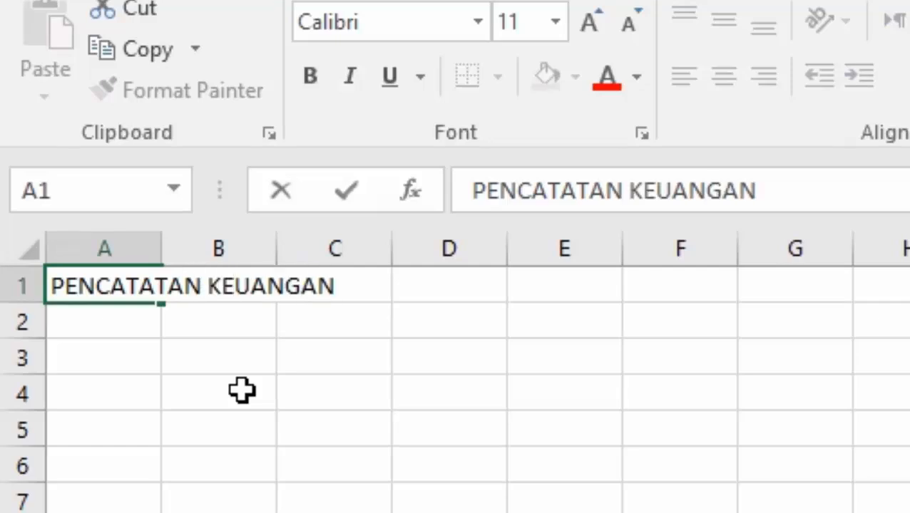
key("Return")
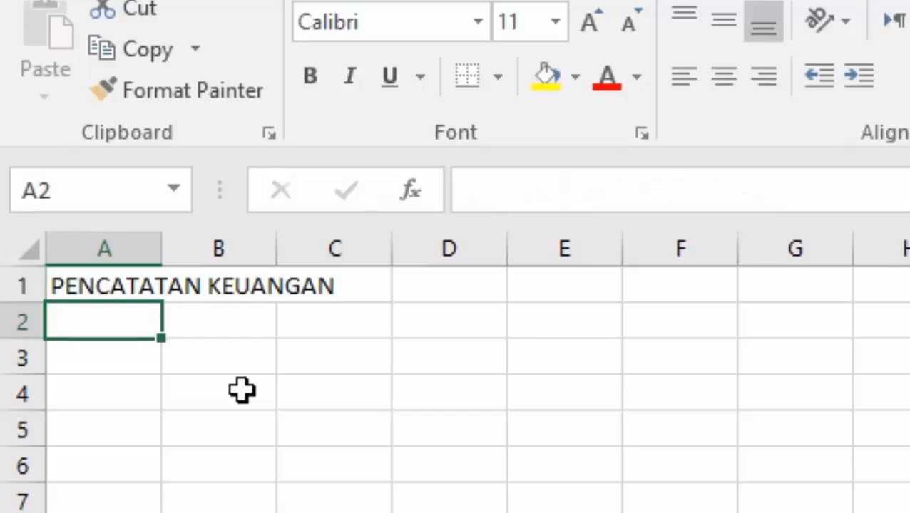
Enter the label MASUK in cell A2 and the label KELUAR in cell E2
type("MASUK")
key("Tab")
key("Tab")
key("Tab")
key("Tab")
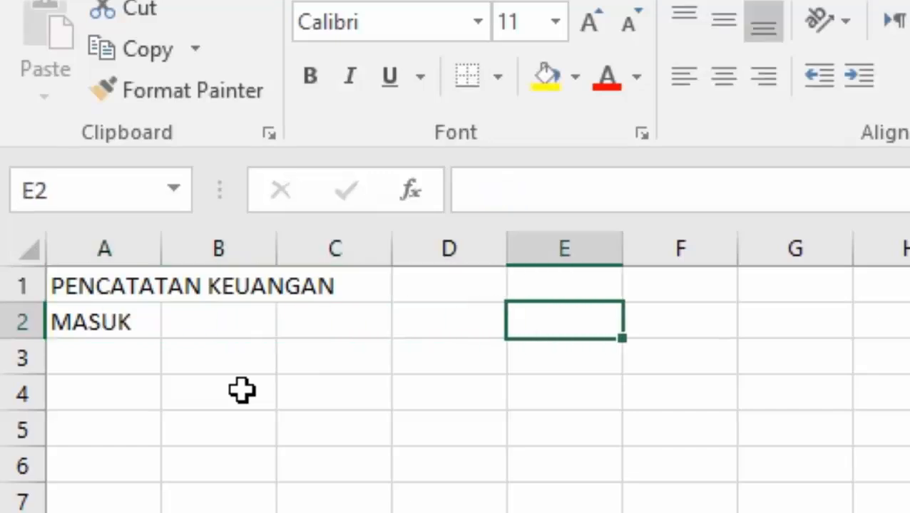
type("KELUI")
key("BackSpace")
type("AR")
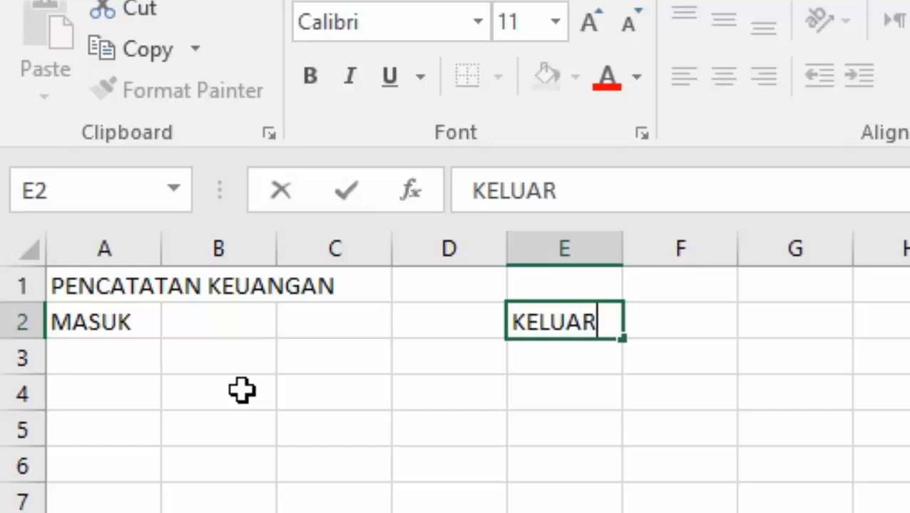
key("Return")
key("Return")
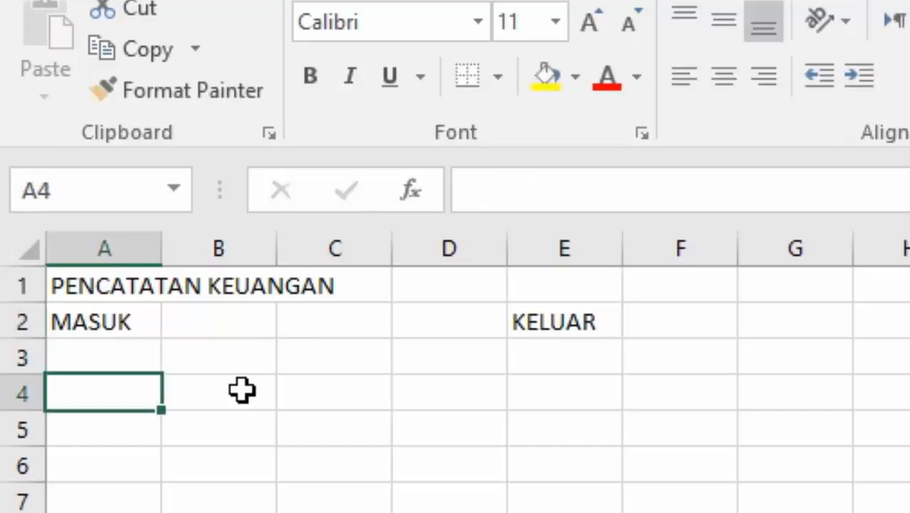
Enter the label "Sisa Saldo Saat ini" in cell A4
type("sISAL")
key("BackSpace")
key("BackSpace")
type("Saldo Saat")
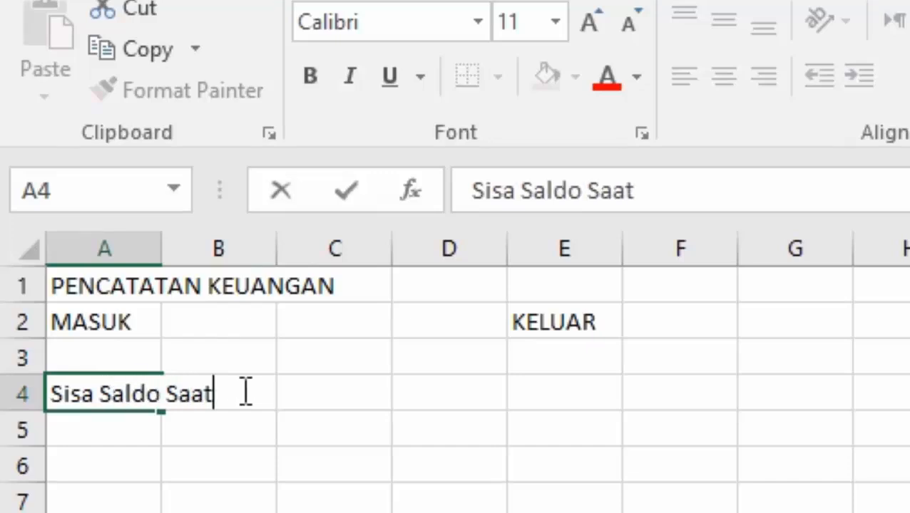
type(" ini")
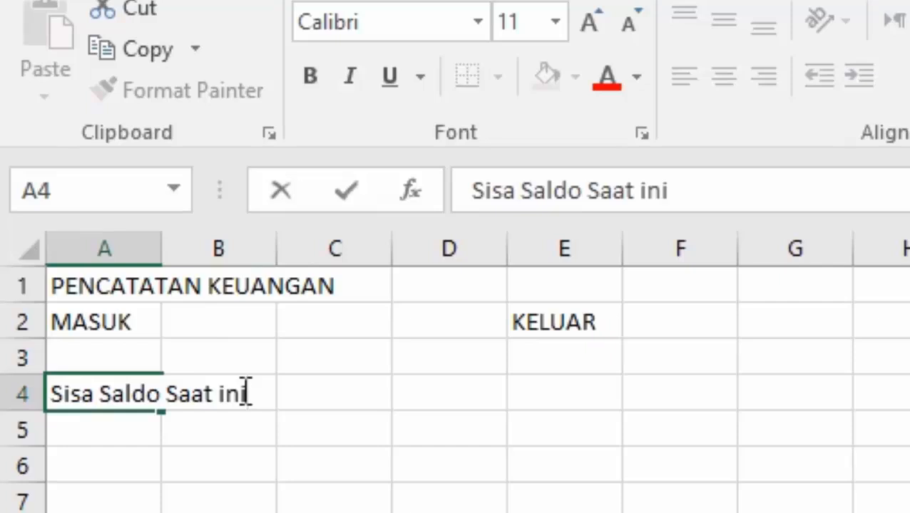
key("Return")
Enter the table headers No, Tanggal, Jenis, Uraian and Nominal in cells A6 to E6
scroll(95, 191, "up", 5, "ctrl")
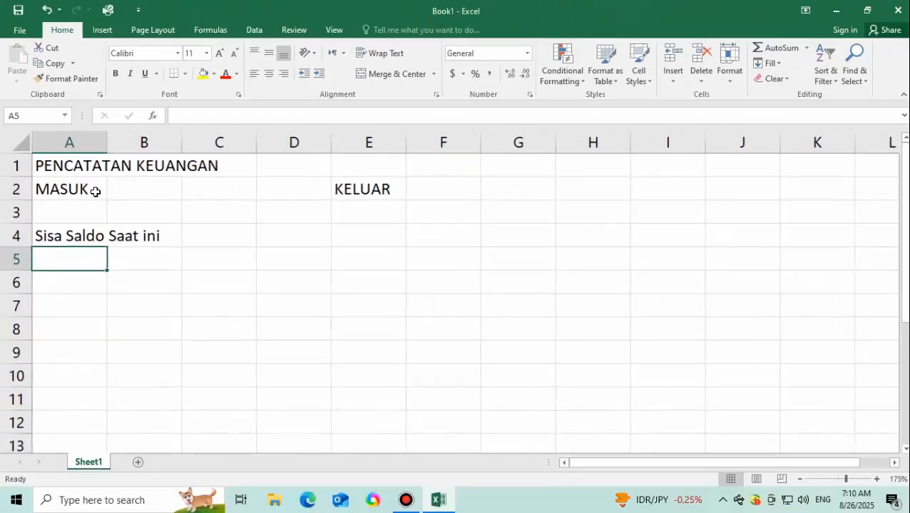
key("Return")
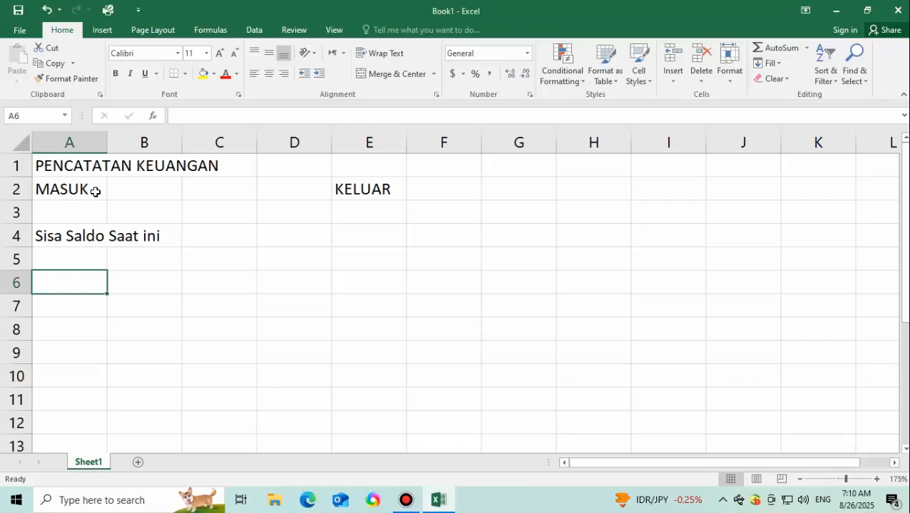
type("No")
key("Tab")
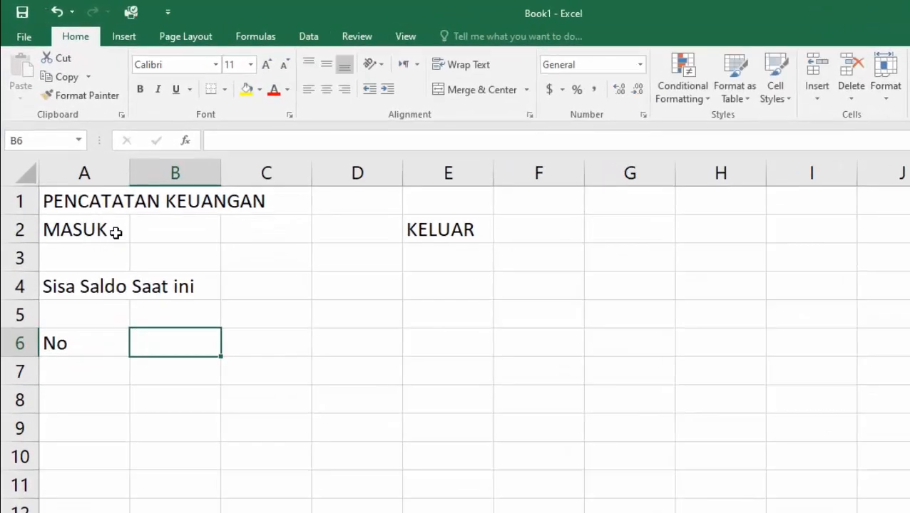
type("Tanggal")
key("Tab")
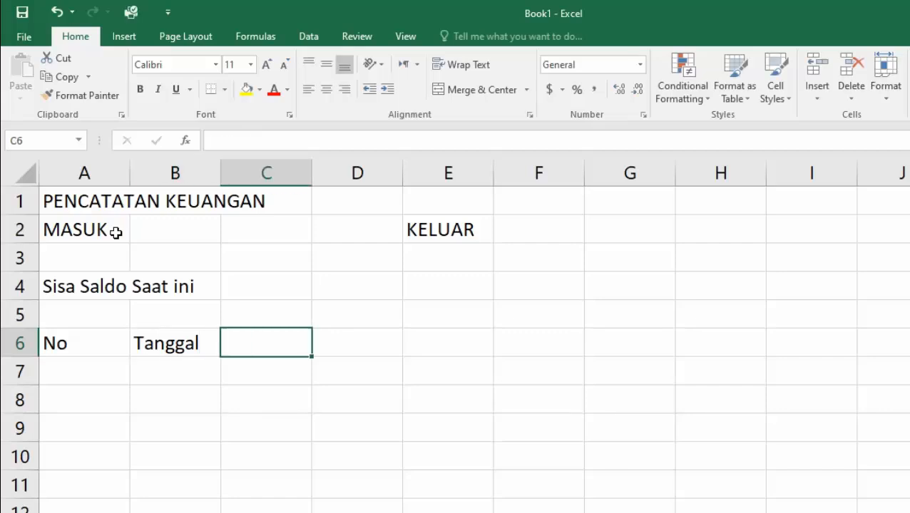
type("Jenis")
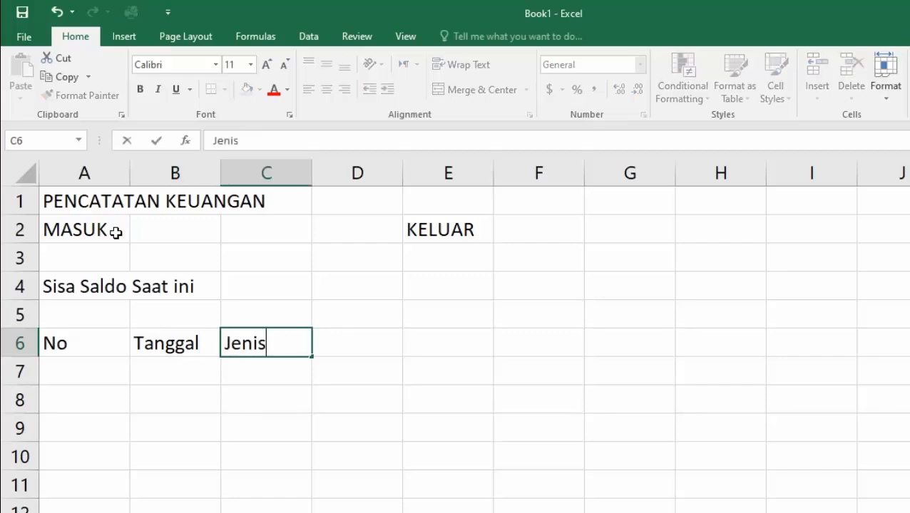
key("Tab")
type("Uraian")
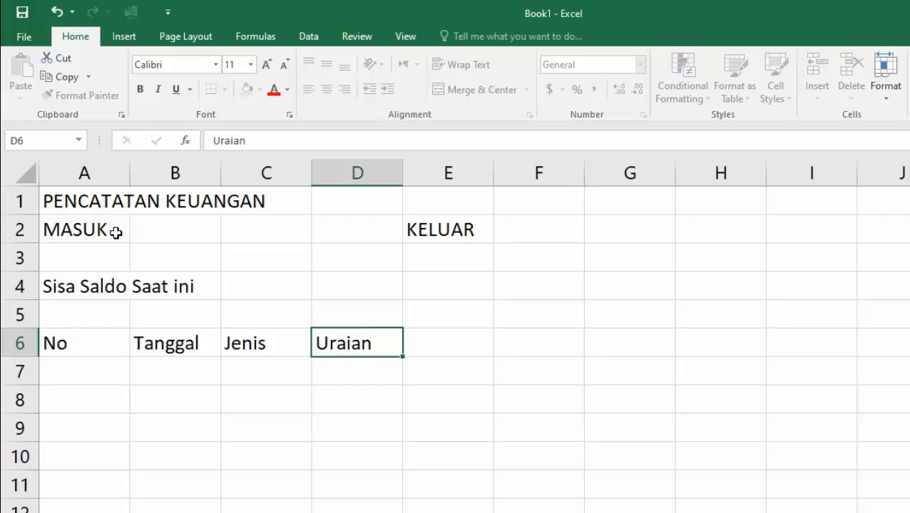
key("Tab")
type("No")
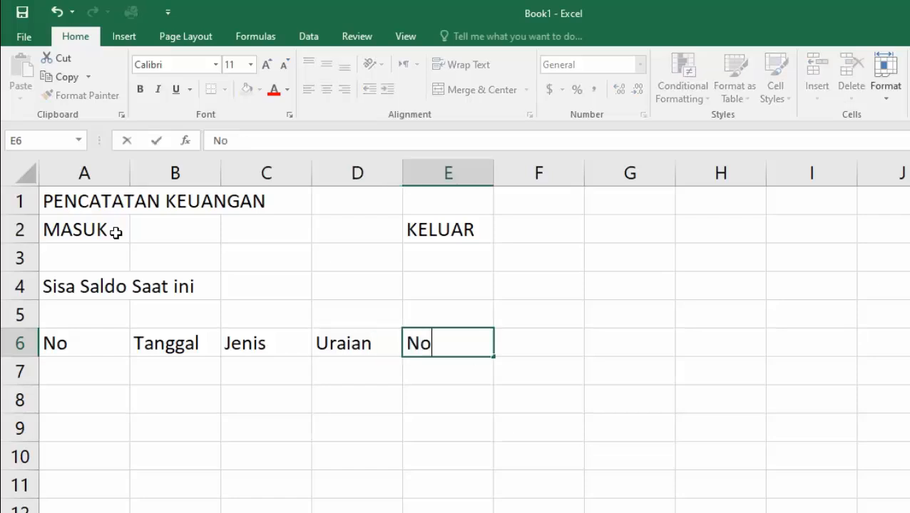
type("minal")
key("Return")
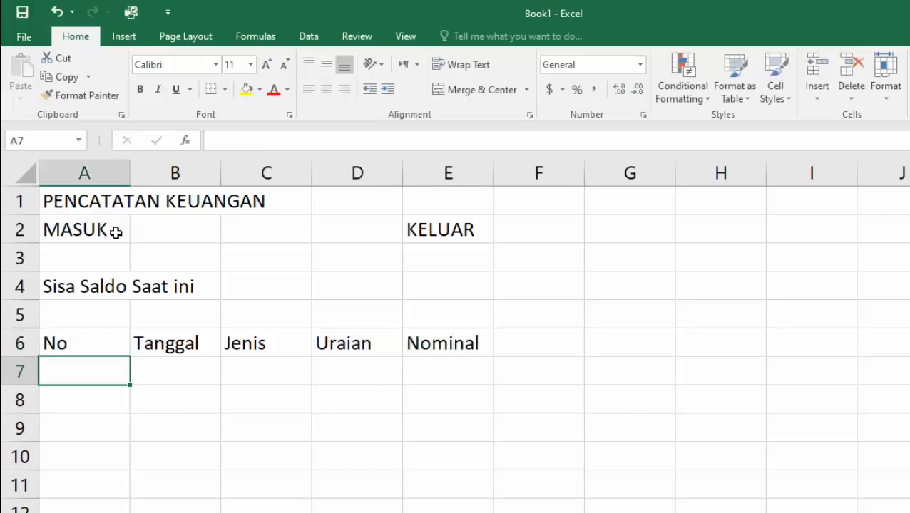
Number the rows under No from 1 to 10 in A7:A16 by entering 1 and 2 and filling the series down
type("1")
key("Return")
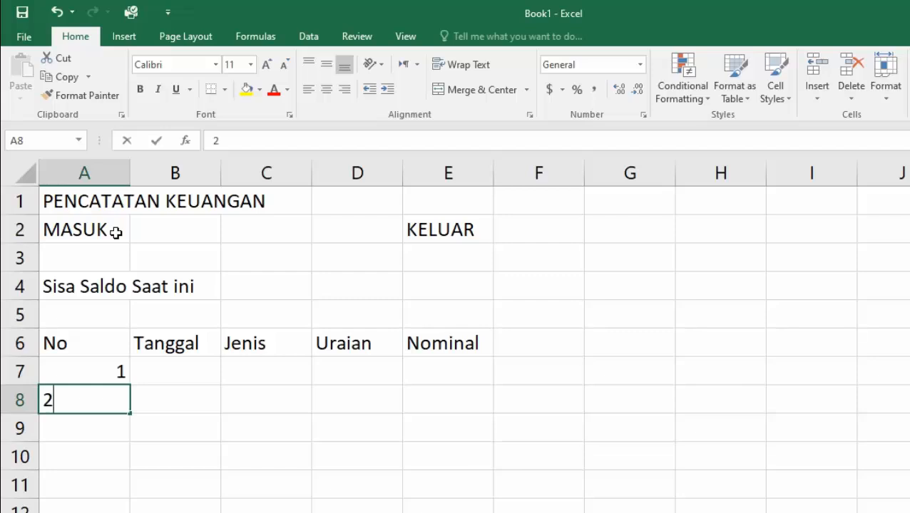
type("2")
key("Return")
scroll(126, 331, "down", 2, "ctrl")
left_click_drag(89, 335, 108, 430)
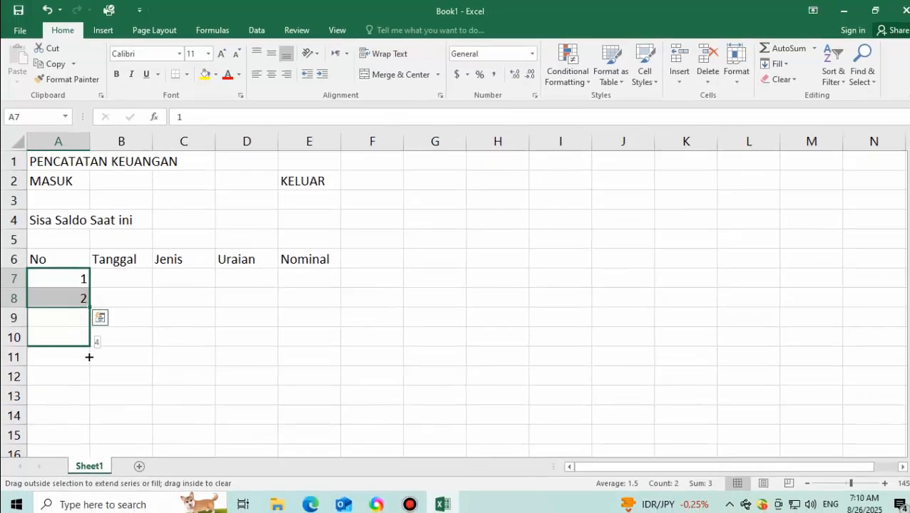
left_click_drag(89, 357, 81, 379)
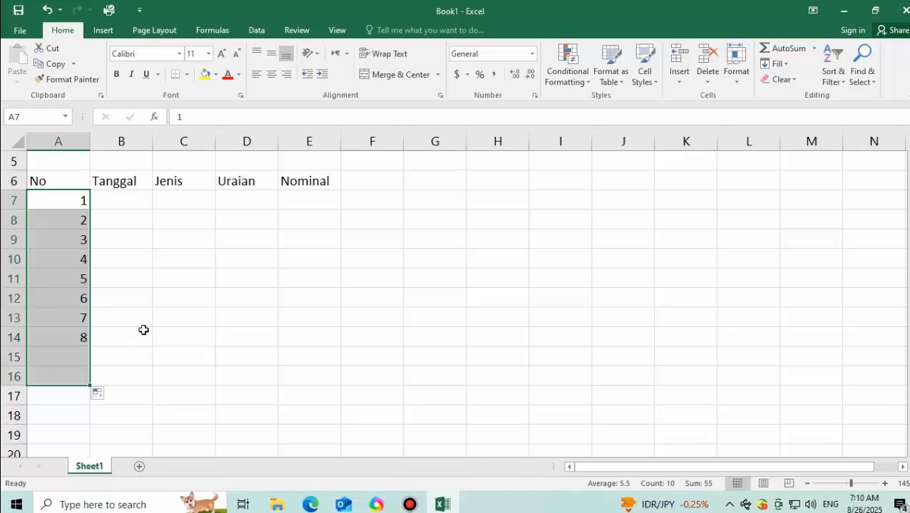
left_click(186, 282)
scroll(186, 282, "up", 2)
scroll(186, 282, "down", 1, "ctrl")
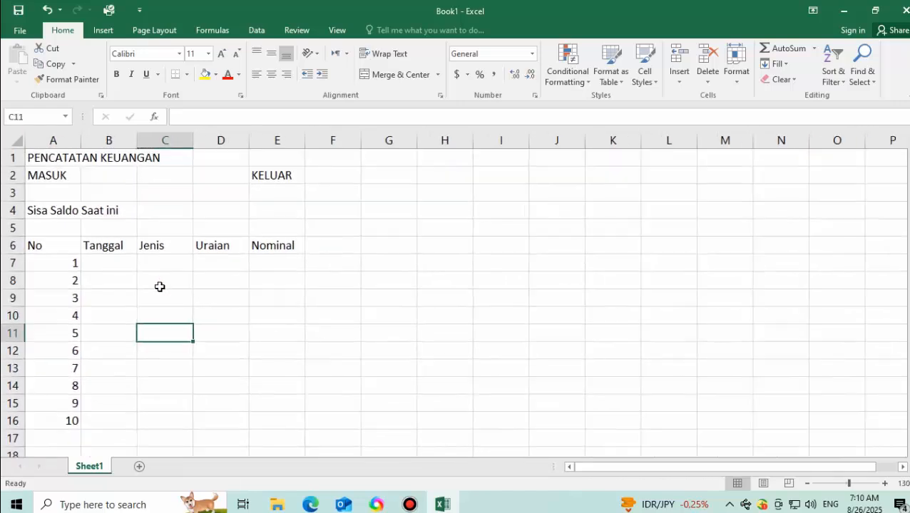
Apply All Borders to the table range A6:E16
left_click_drag(49, 242, 295, 419)
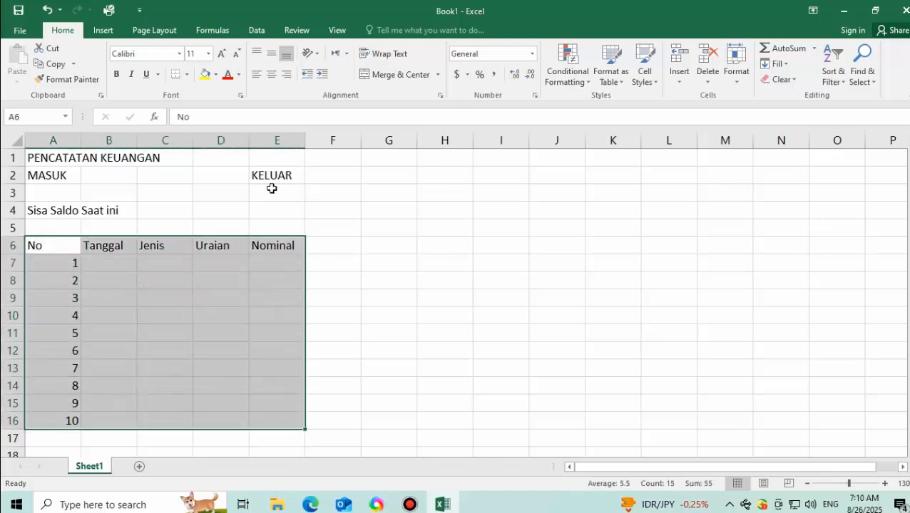
left_click(188, 77)
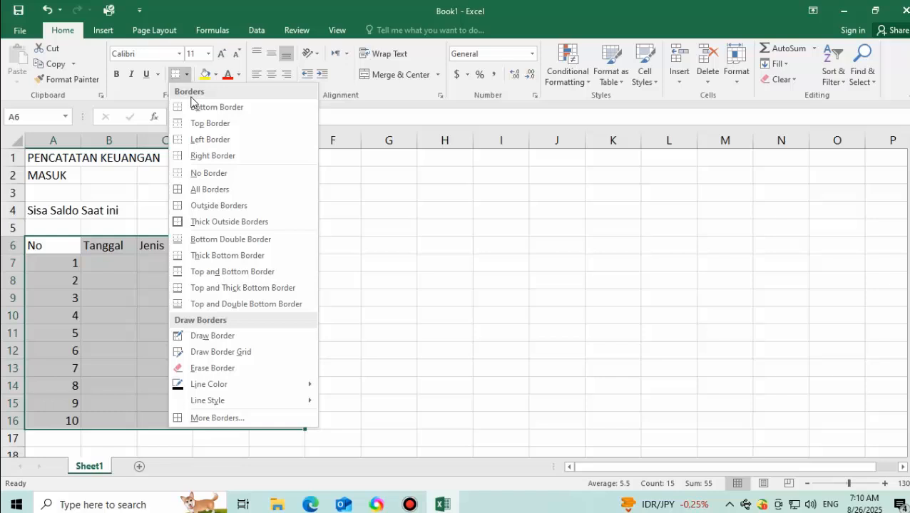
left_click(217, 188)
left_click(275, 277)
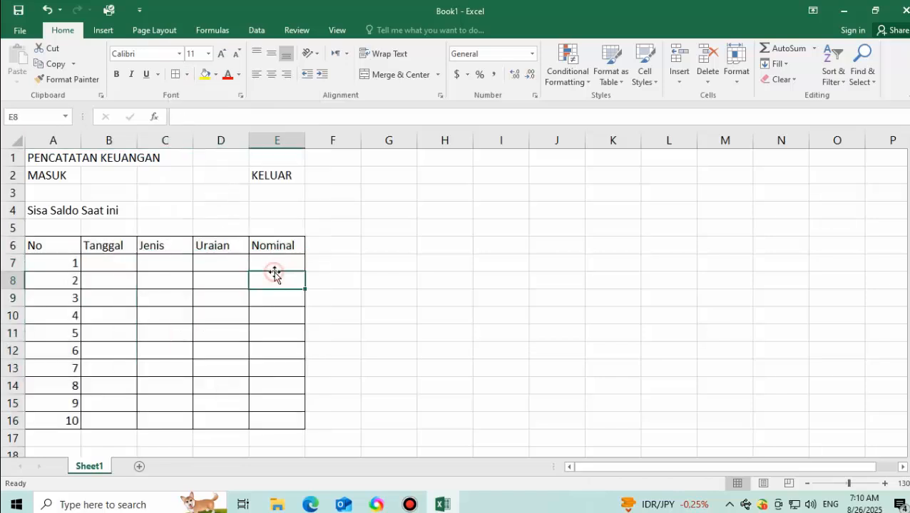
Widen columns B, C, D and E, making Uraian the widest column of the table
left_click_drag(45, 157, 182, 137)
left_click(187, 311)
left_click_drag(239, 136, 297, 137)
left_click_drag(354, 140, 450, 143)
left_click_drag(504, 142, 576, 140)
left_click(236, 261)
Merge and center the title across A1:E1
left_click_drag(60, 158, 404, 154)
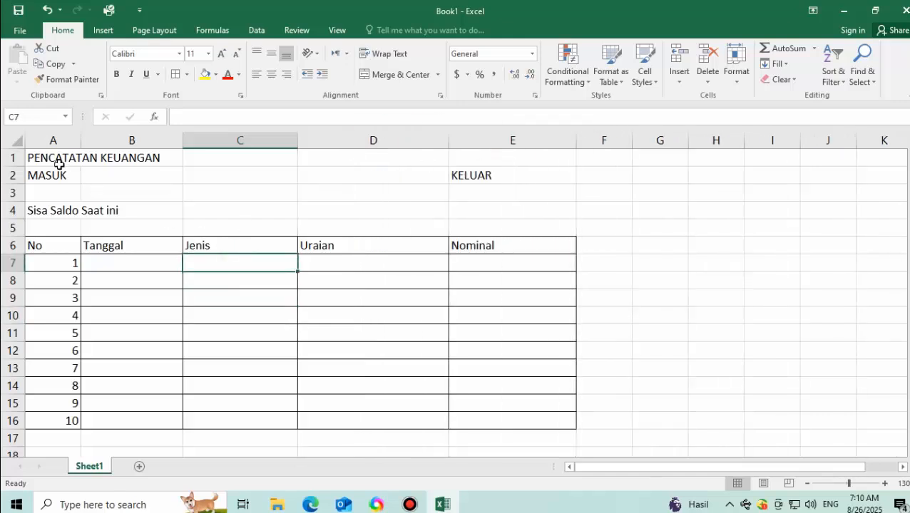
left_click_drag(565, 214, 662, 209)
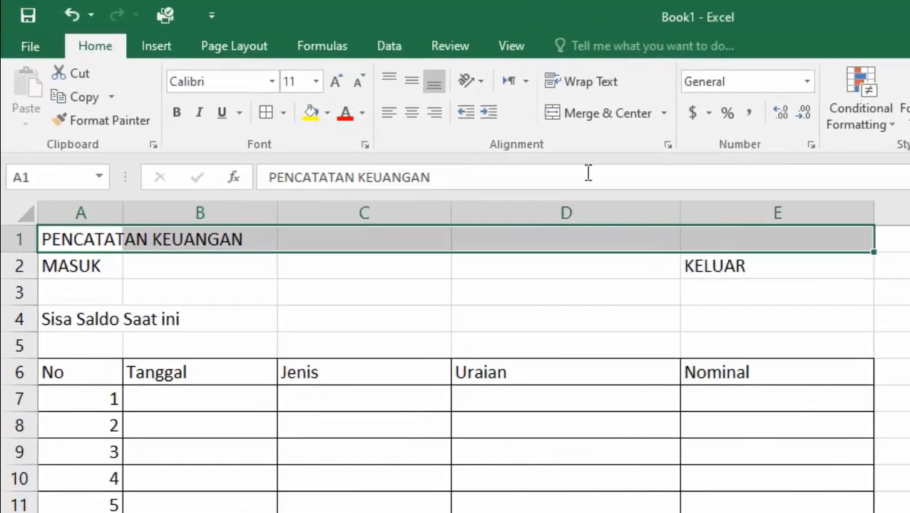
left_click(531, 110)
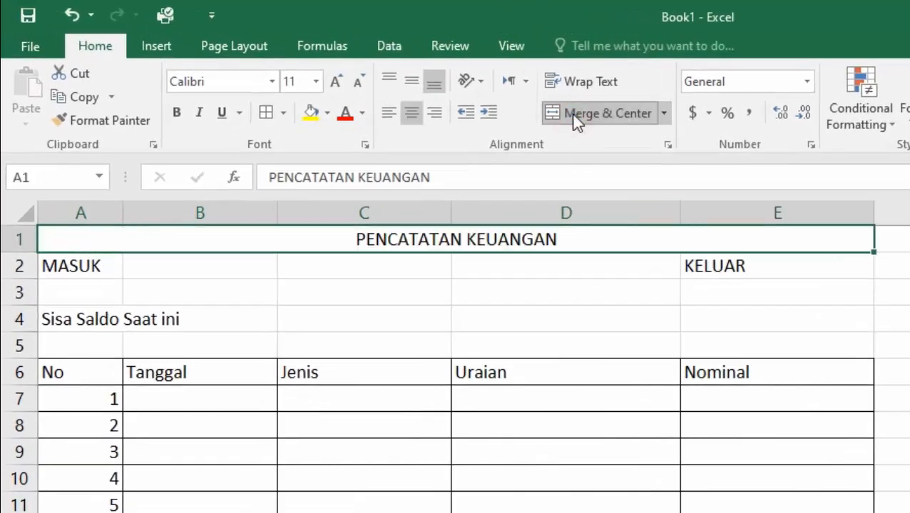
Give the title a yellow fill, make it bold and increase its font size to 18
left_click(309, 112)
left_click(176, 113)
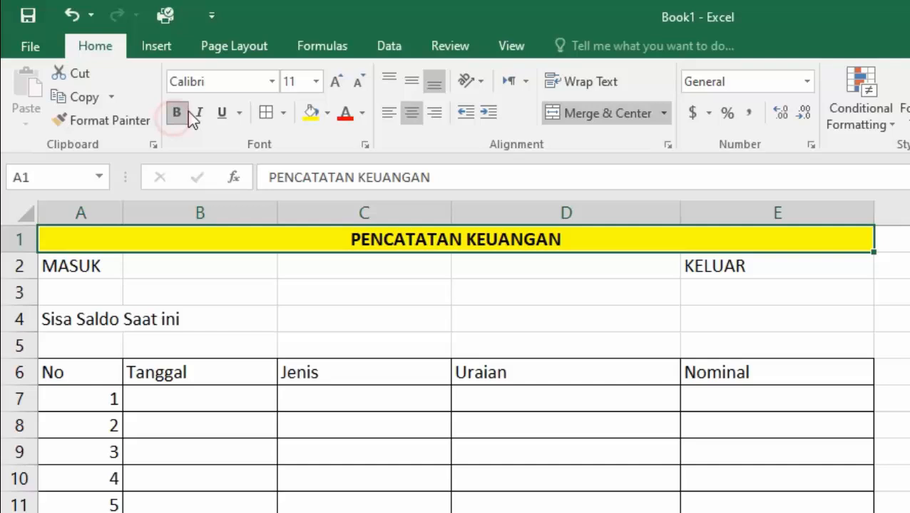
left_click(336, 82)
left_click(336, 82)
left_click(336, 82)
left_click(337, 82)
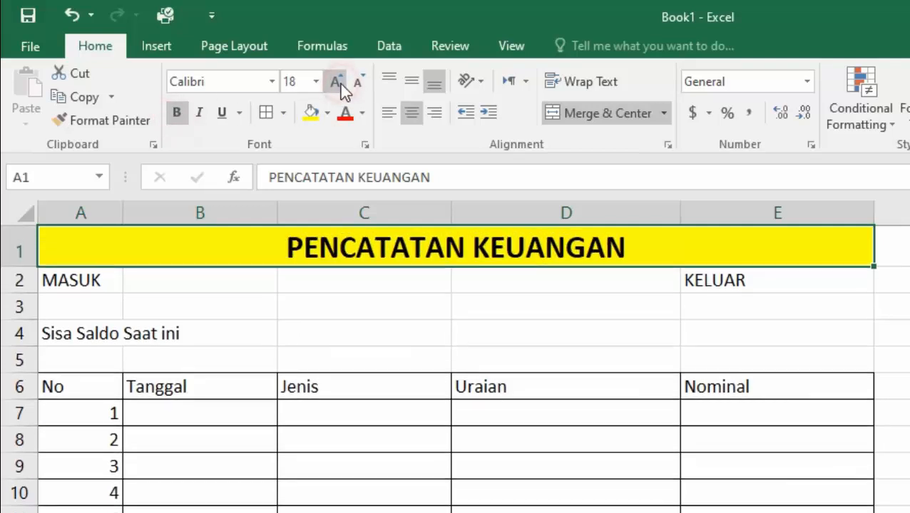
left_click(221, 311)
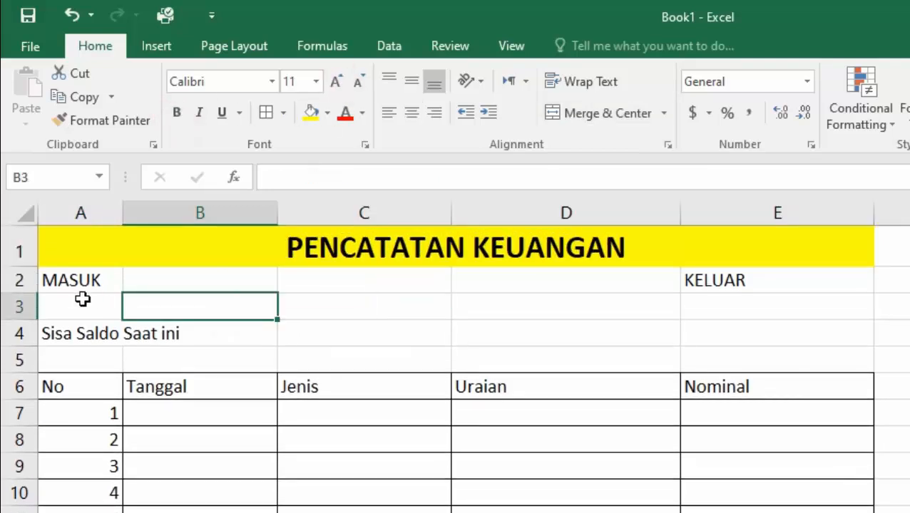
Merge A2:B2 for the MASUK label and align it to the left
left_click(79, 283)
left_click_drag(79, 284, 181, 279)
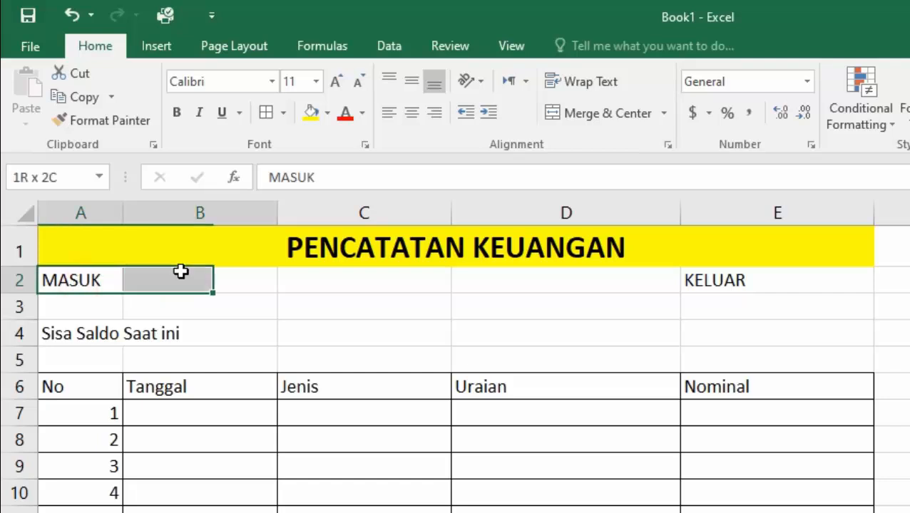
left_click(577, 114)
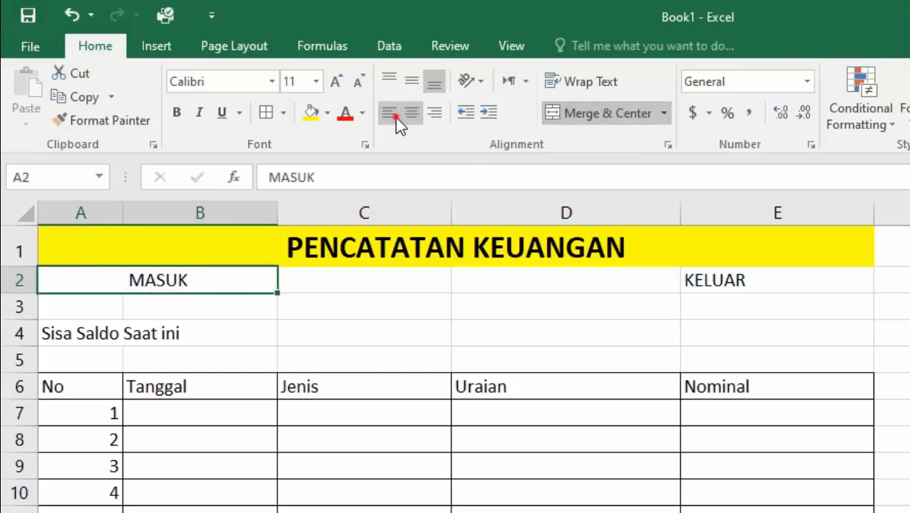
left_click(394, 116)
Merge A3:B3, and merge A4:B4 with the "Sisa Saldo Saat ini" label aligned left
left_click_drag(72, 308, 185, 306)
left_click(561, 114)
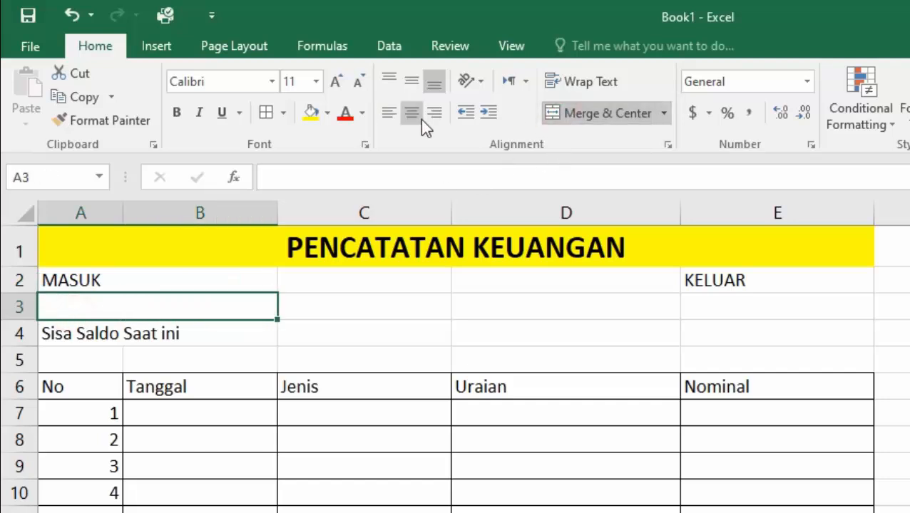
left_click_drag(61, 335, 184, 332)
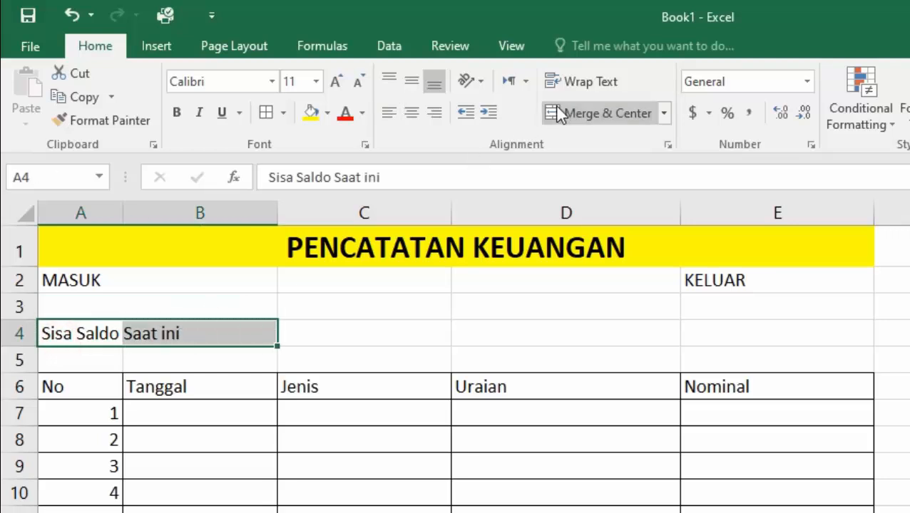
left_click(550, 114)
left_click(390, 114)
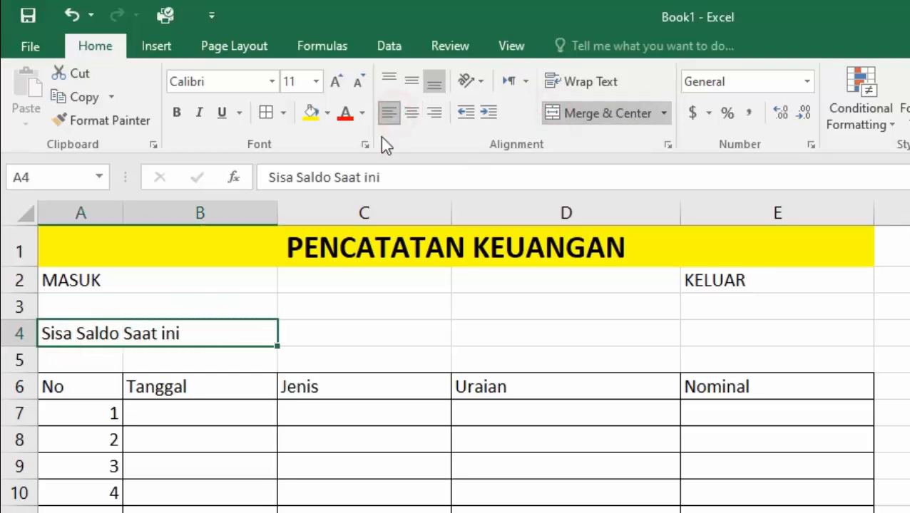
Narrow column A to fit the row numbers more closely
left_click(100, 212)
left_click_drag(121, 212, 84, 217)
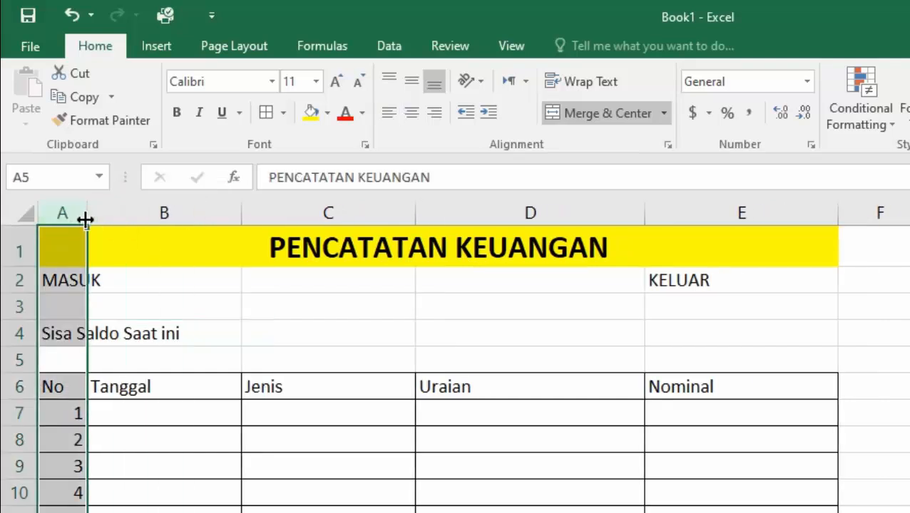
Give the table header row A6:E6 a light blue fill, bold text, and horizontally and vertically centred alignment
left_click(178, 501)
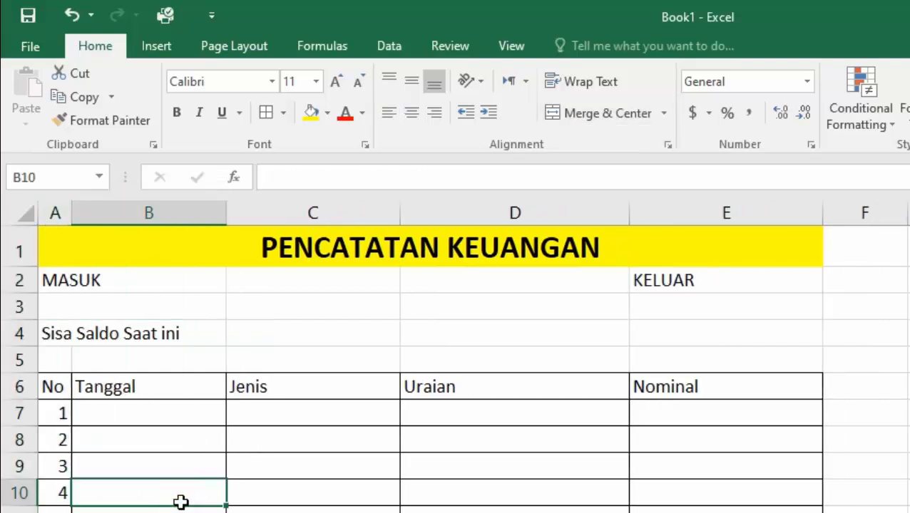
left_click_drag(47, 389, 692, 385)
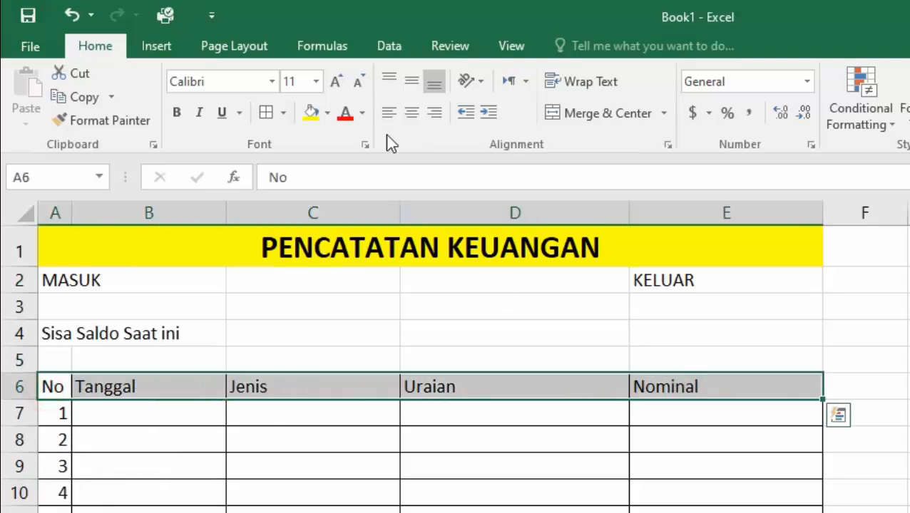
left_click(325, 114)
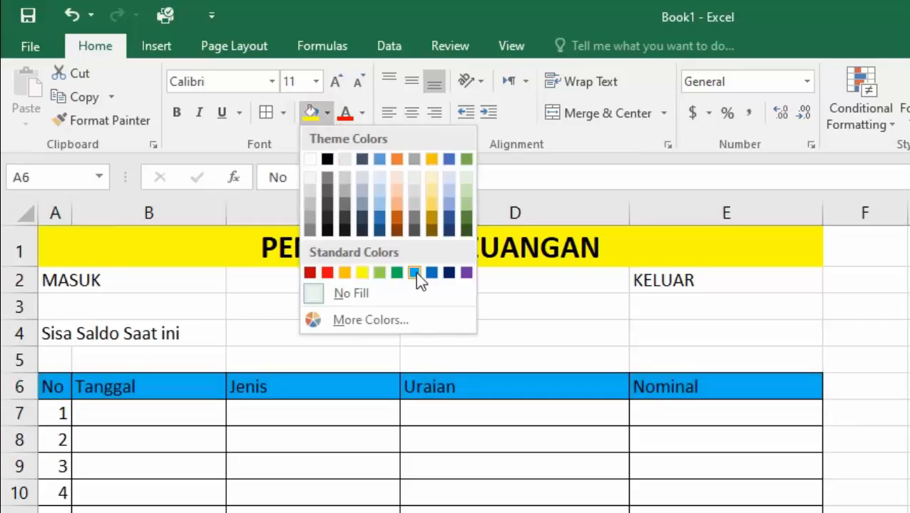
left_click(382, 189)
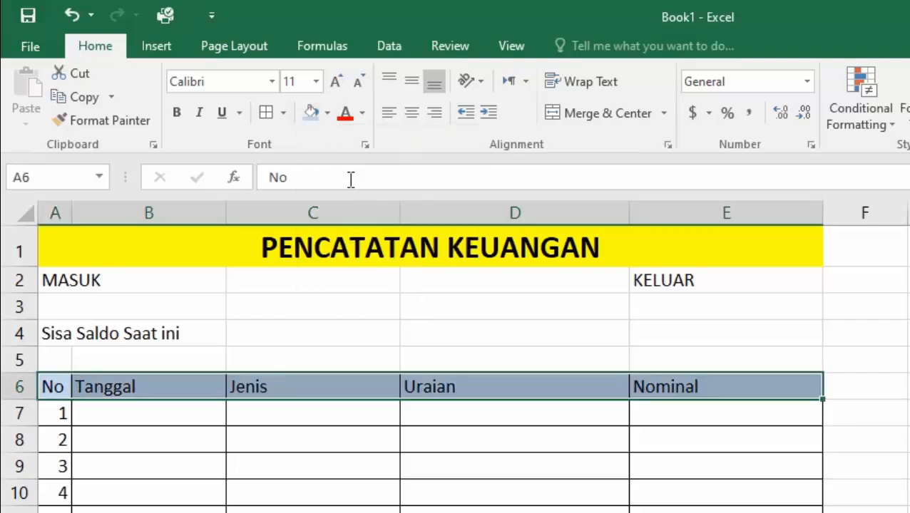
left_click(178, 112)
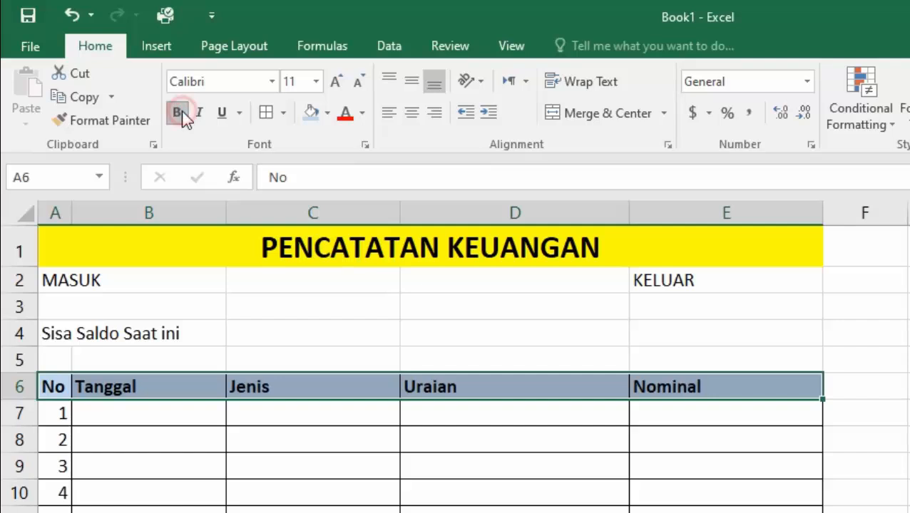
left_click(411, 114)
left_click(413, 81)
left_click(373, 382)
Fill the MASUK block A2:B3 with light green and apply all borders to it
left_click_drag(73, 280, 647, 323)
left_click(544, 340)
left_click_drag(115, 278, 184, 308)
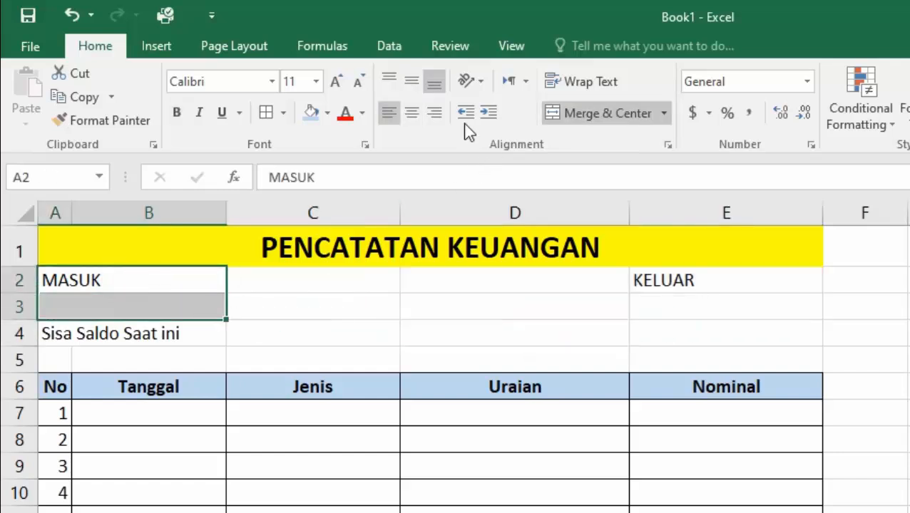
left_click(328, 120)
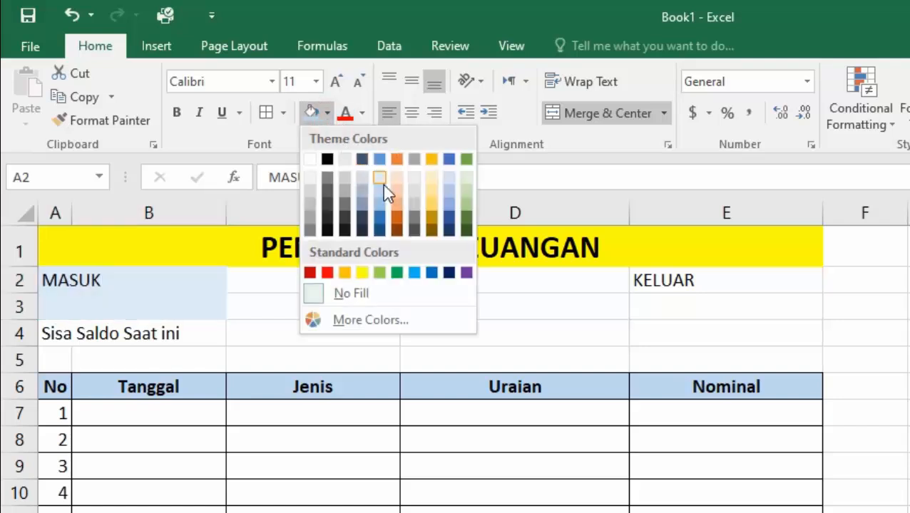
left_click(466, 189)
left_click(284, 114)
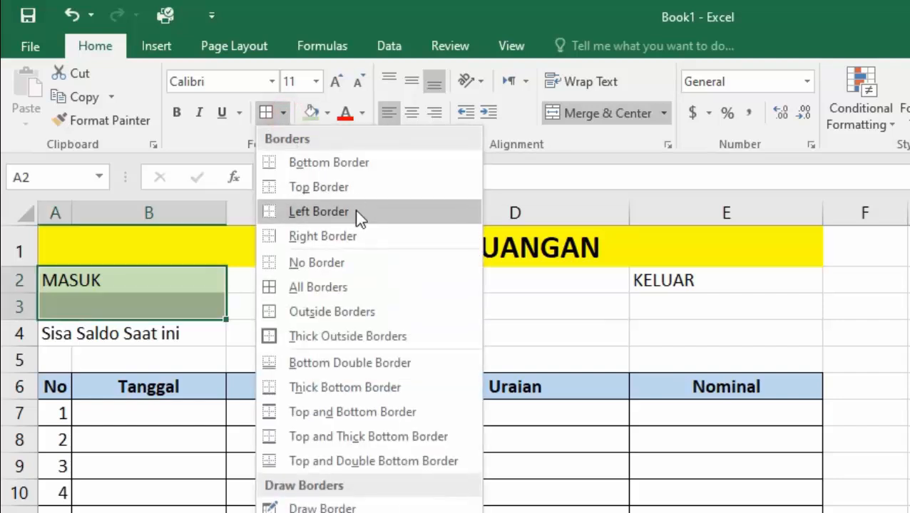
left_click(350, 285)
left_click(511, 274)
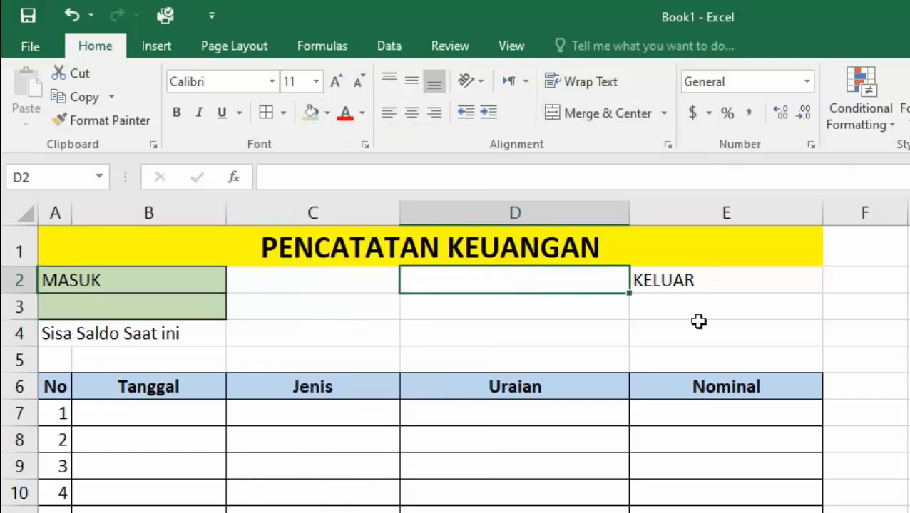
Fill the KELUAR block E2:E3 with light orange and apply all borders to it
left_click_drag(659, 280, 715, 307)
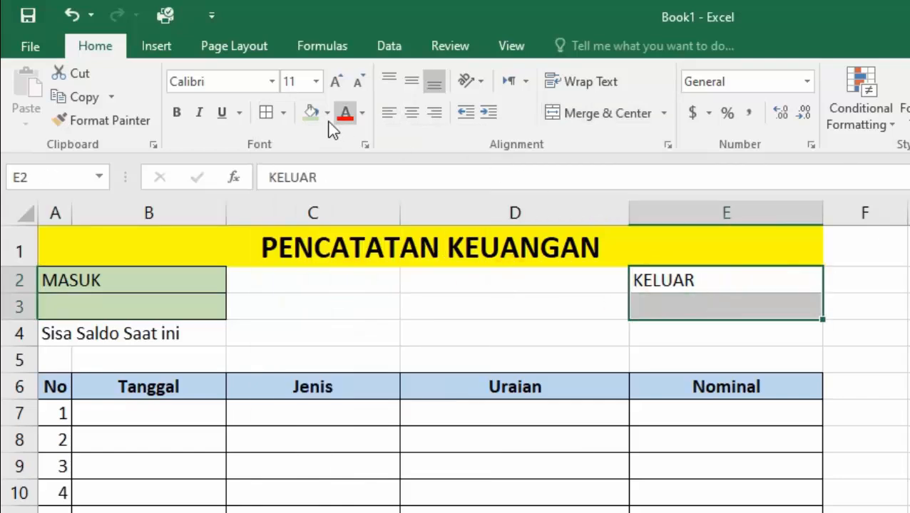
left_click(327, 113)
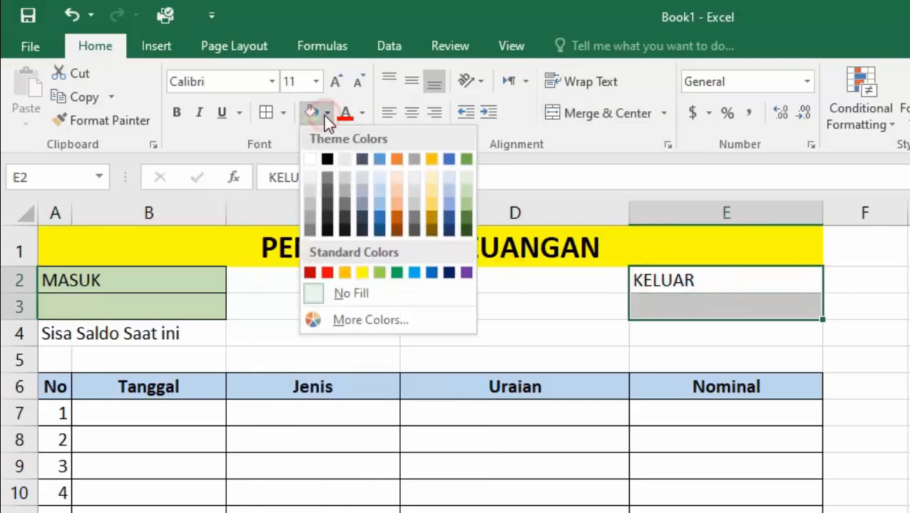
left_click(399, 189)
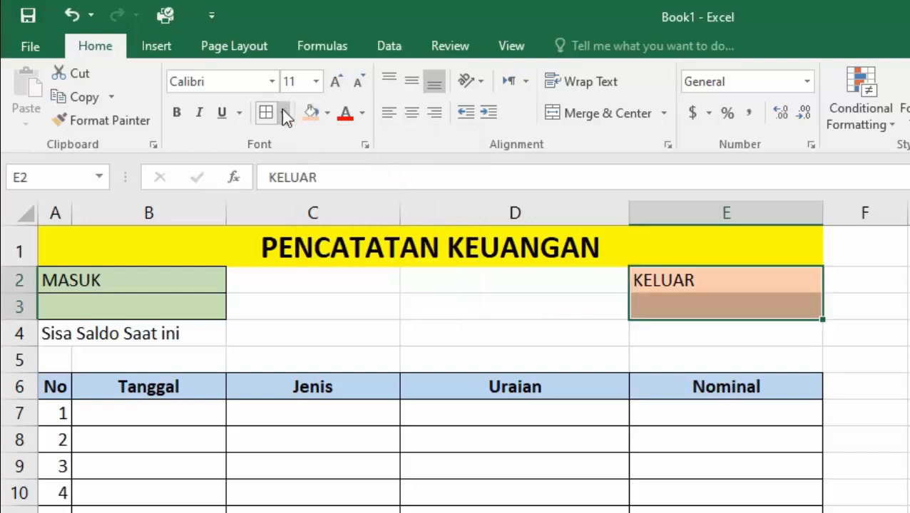
left_click(266, 114)
left_click(469, 288)
Fill row 4 from A to E with yellow and make the "Sisa Saldo Saat ini" label bold
left_click_drag(60, 336, 648, 343)
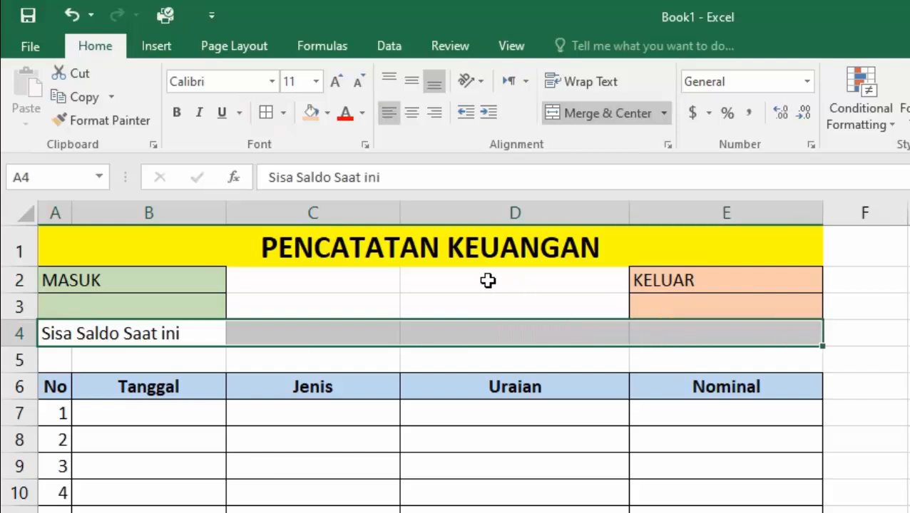
left_click(326, 114)
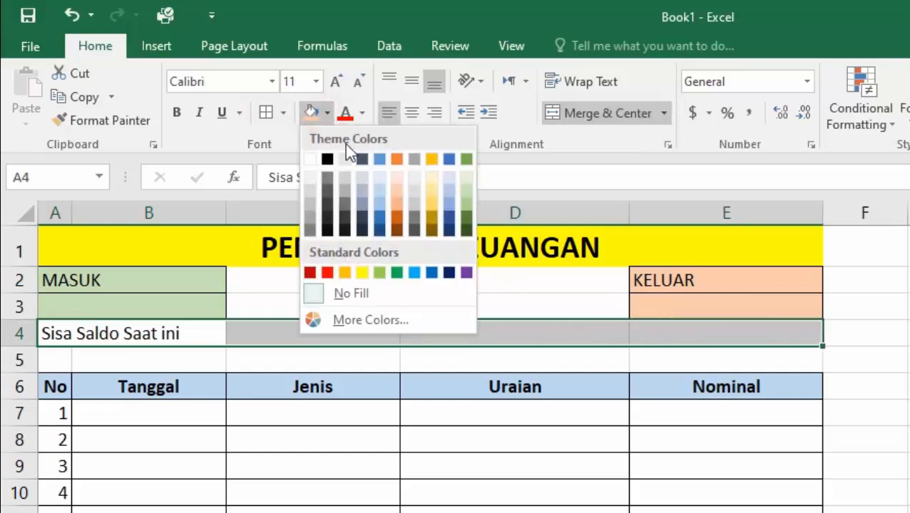
left_click(362, 272)
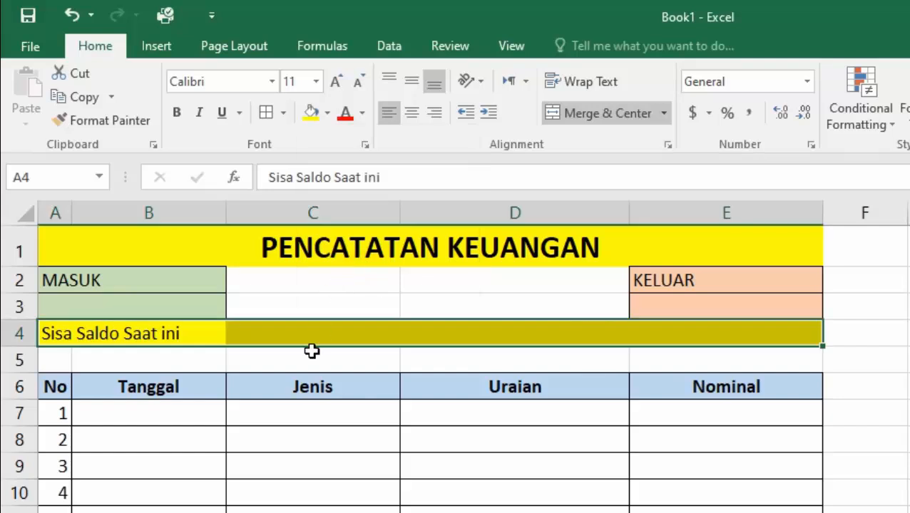
left_click(237, 390)
left_click(72, 336)
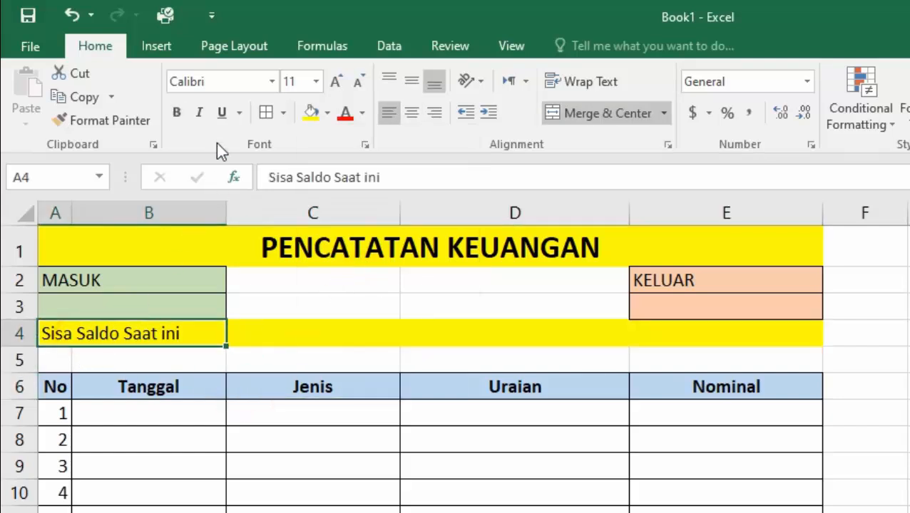
left_click(184, 112)
left_click(332, 488)
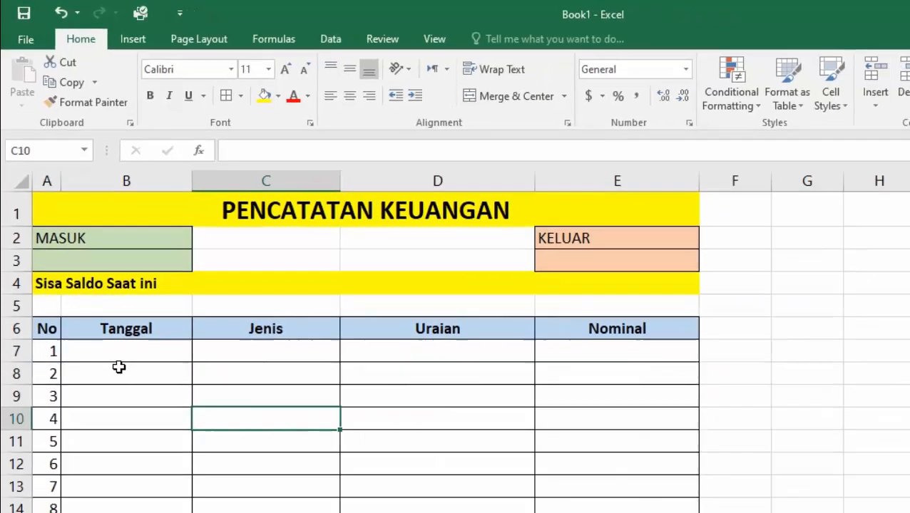
Format the Tanggal cells B7:B16 as Date, using the second 14-Mar-12 type with the English (United States) locale
left_click(149, 413)
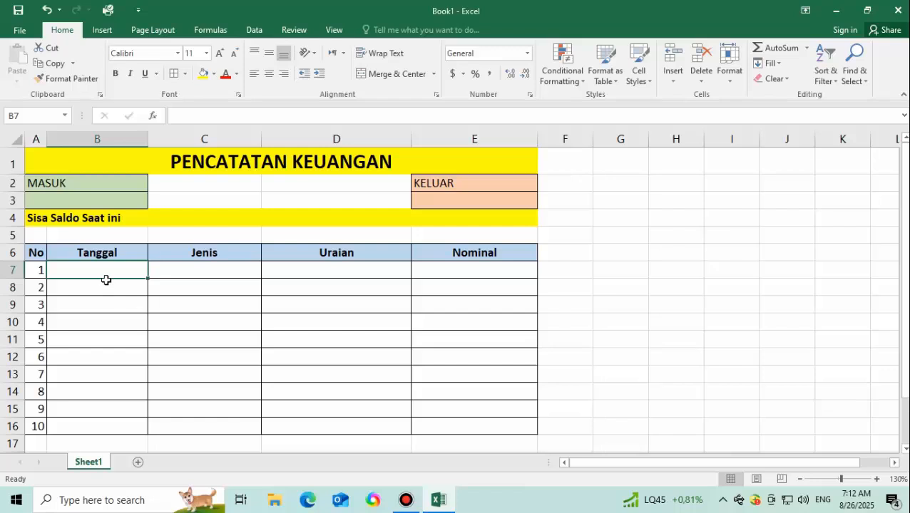
left_click_drag(106, 269, 107, 427)
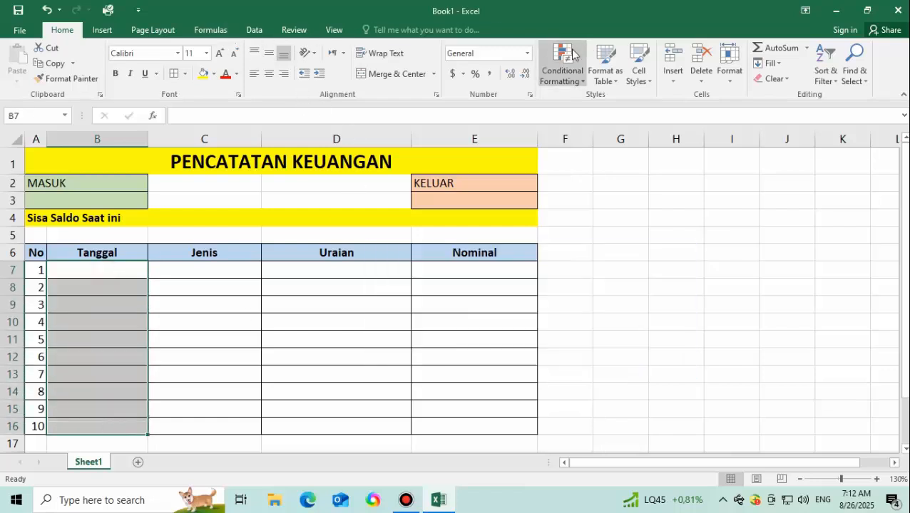
left_click(529, 54)
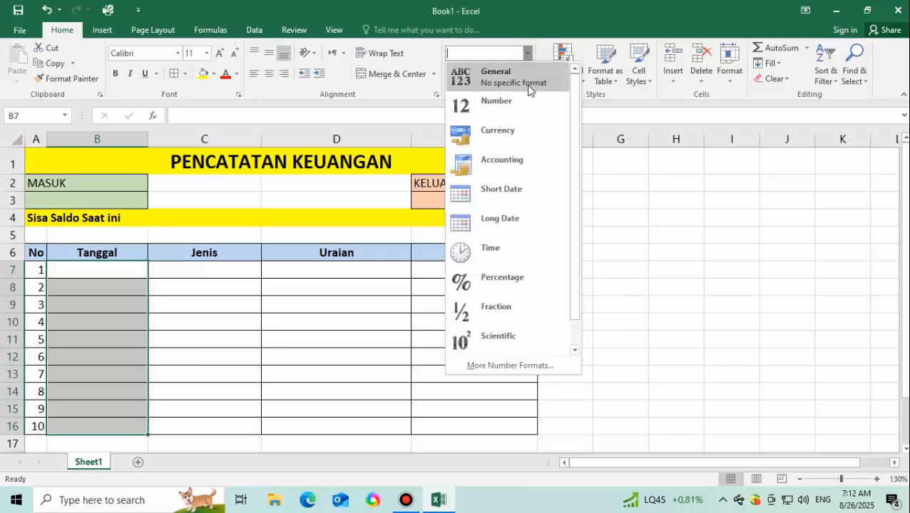
left_click(507, 365)
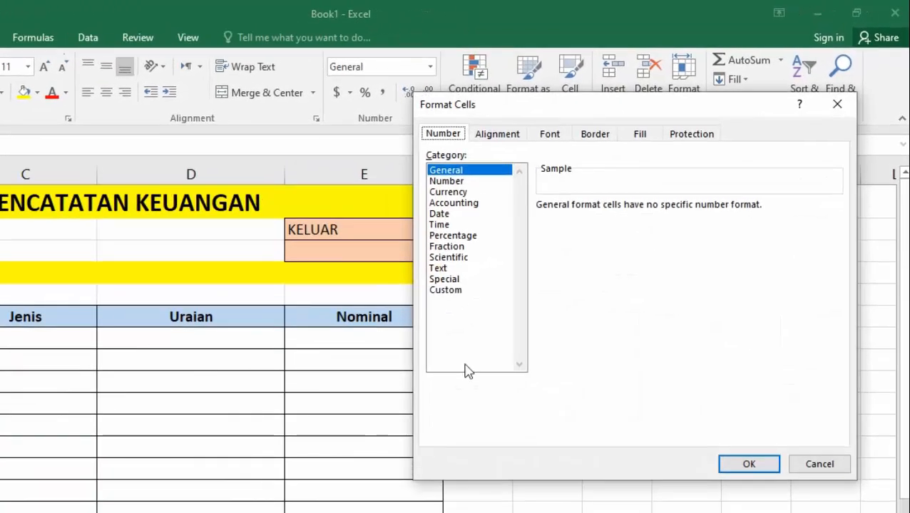
left_click(440, 214)
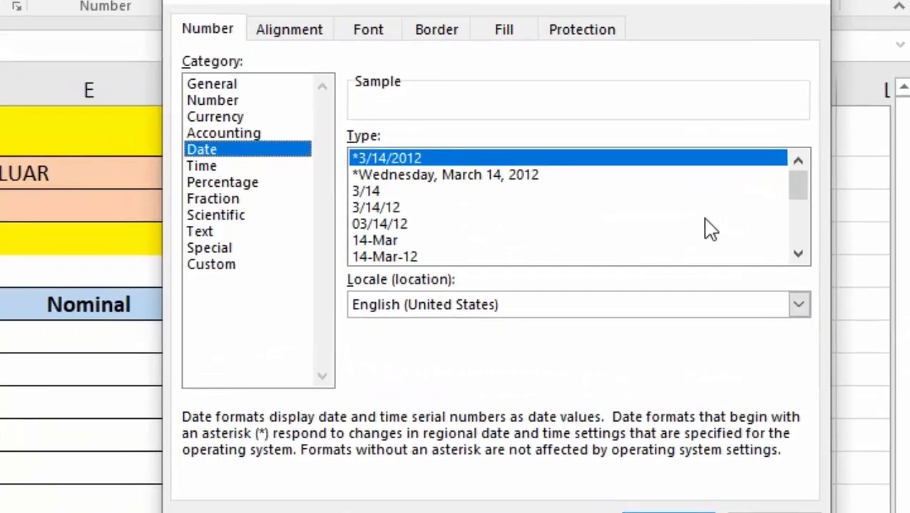
scroll(798, 206, "down", 1)
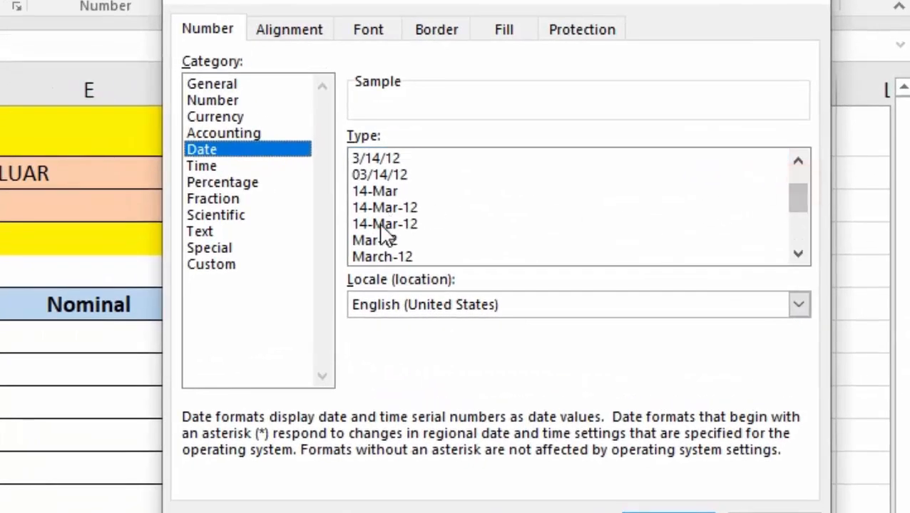
left_click(382, 225)
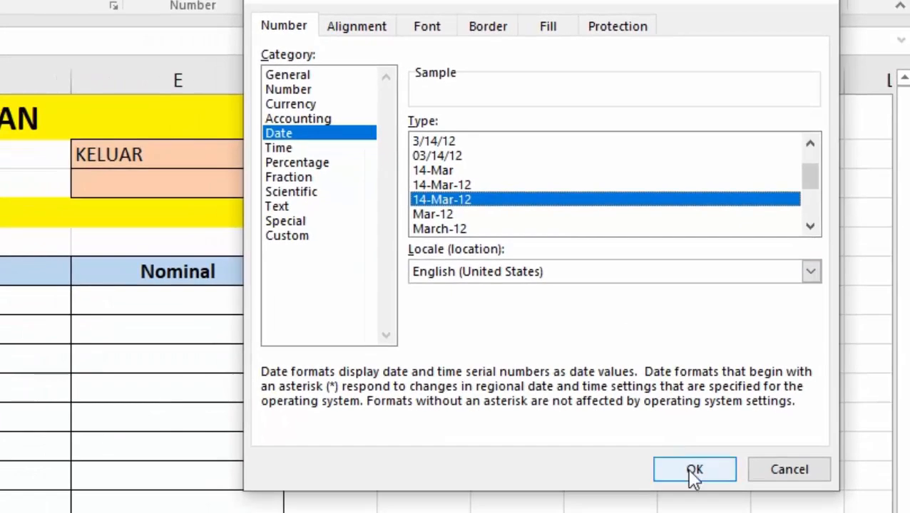
left_click(669, 511)
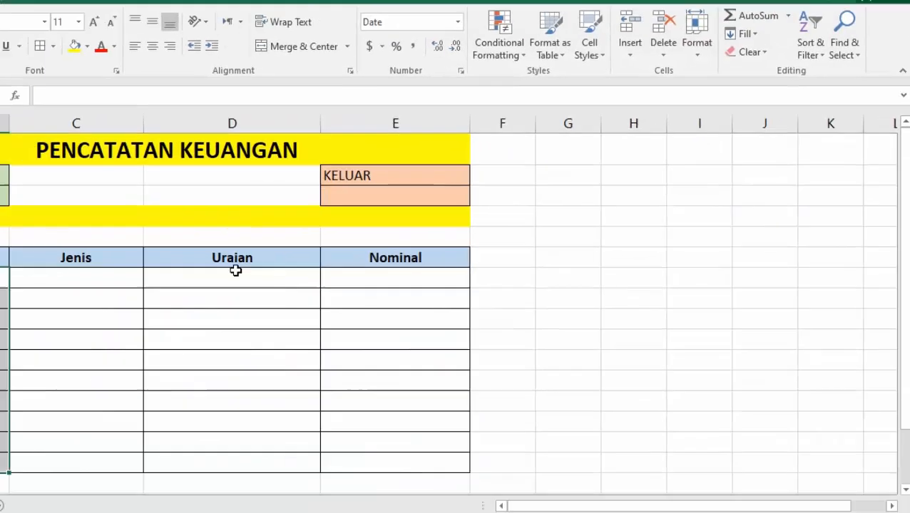
left_click(105, 300)
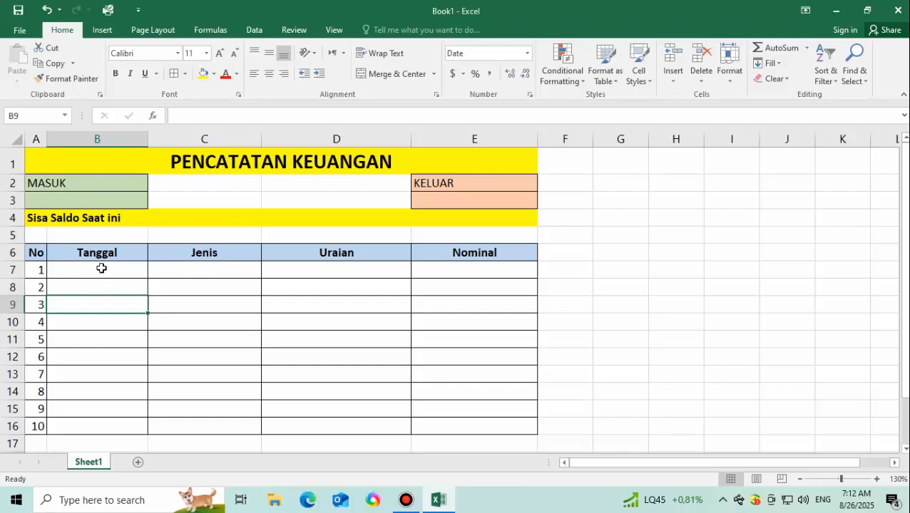
Enter the date 08/26/2025 in the first Tanggal cell, B7
left_click(101, 268)
type("08/")
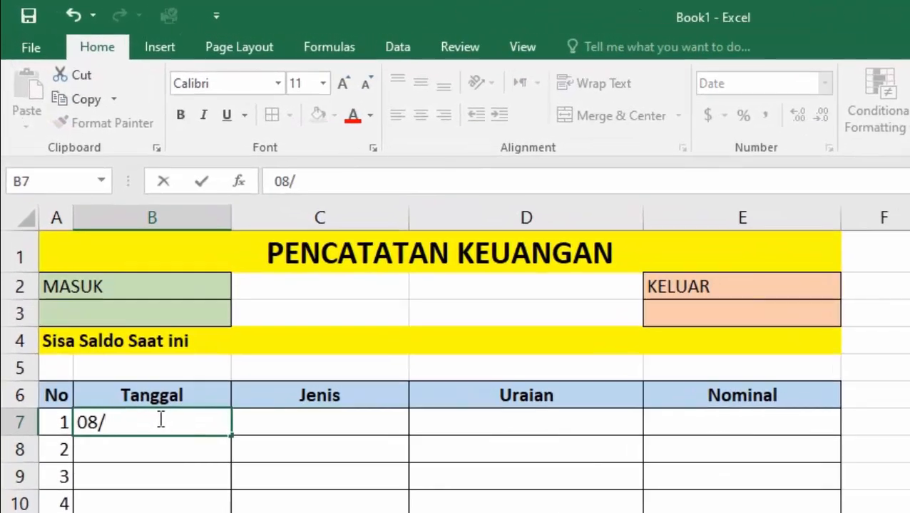
type("26/2025")
key("Return")
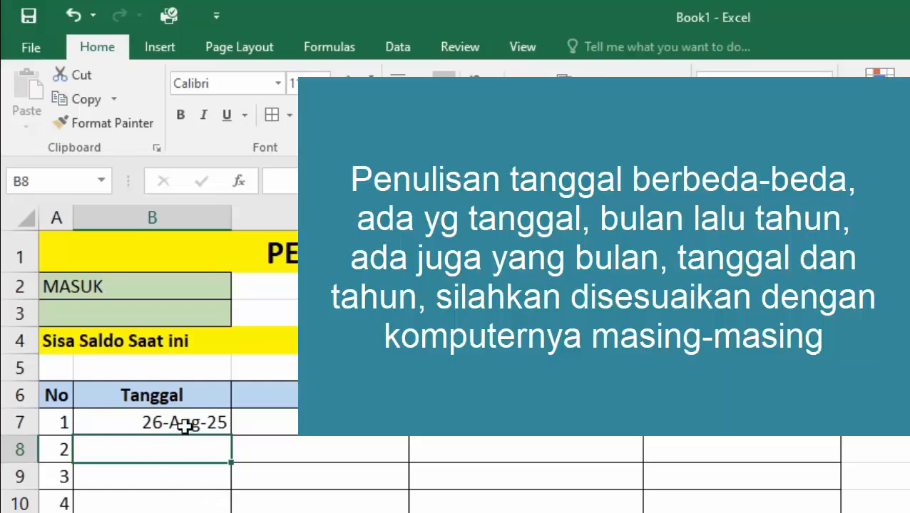
Clear B7 and try entering the date in day/month/year order as 26/08/2025
left_click(184, 424)
key("Delete")
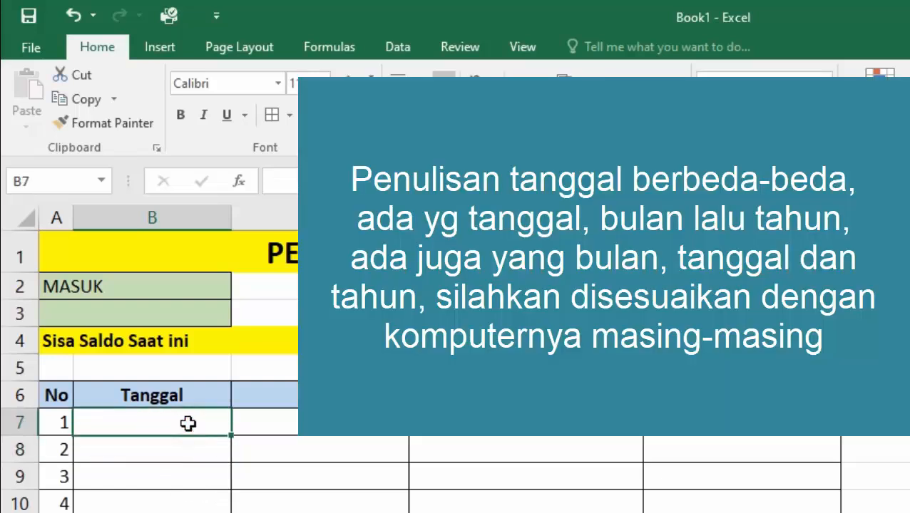
type("26")
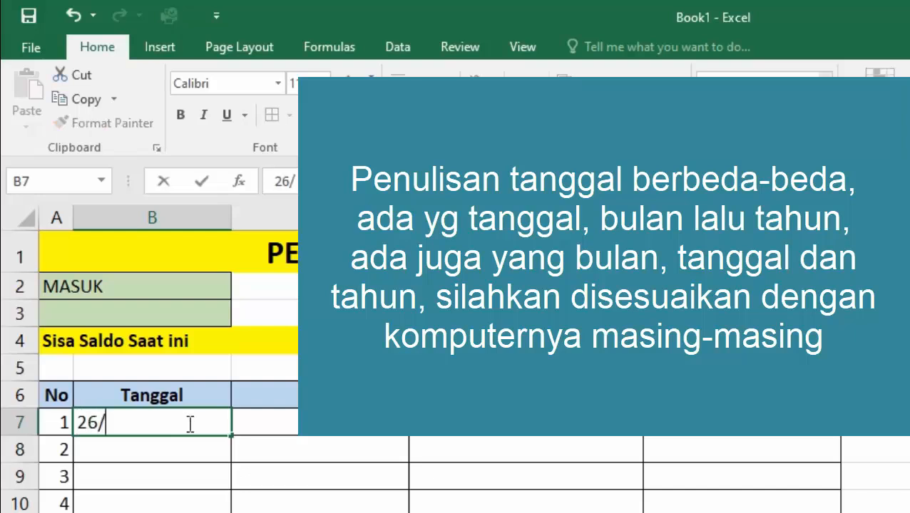
type("/08/2025")
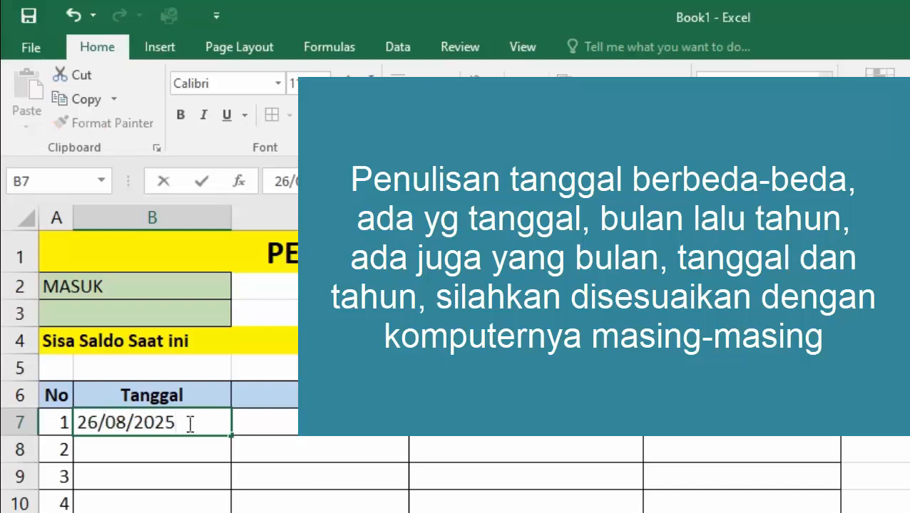
key("Return")
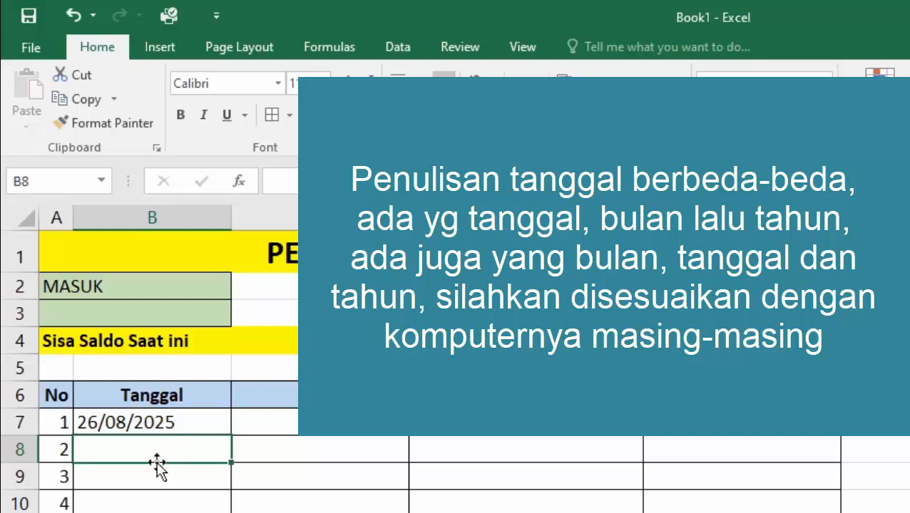
Replace the entry in Tanggal cell B7 with the date in month/day/year order, 08/26/2025
left_click(128, 421)
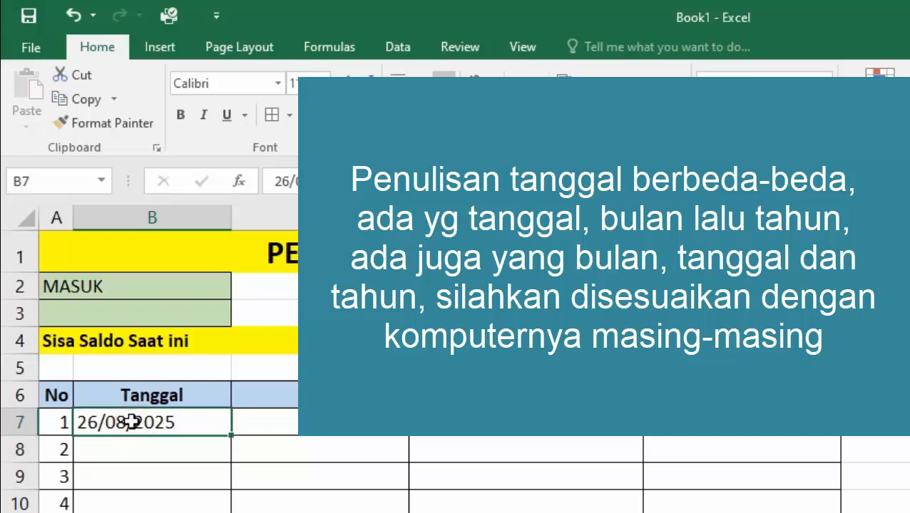
key("Delete")
type("08/")
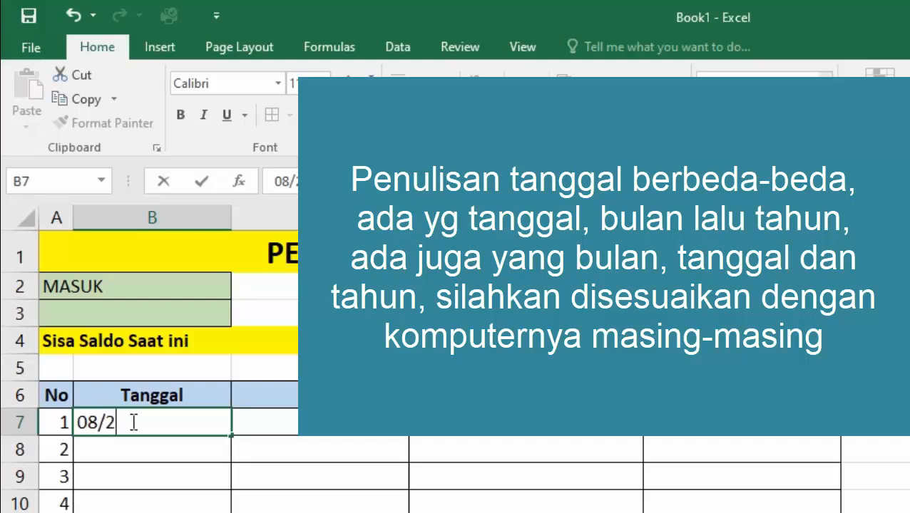
type("26/2025")
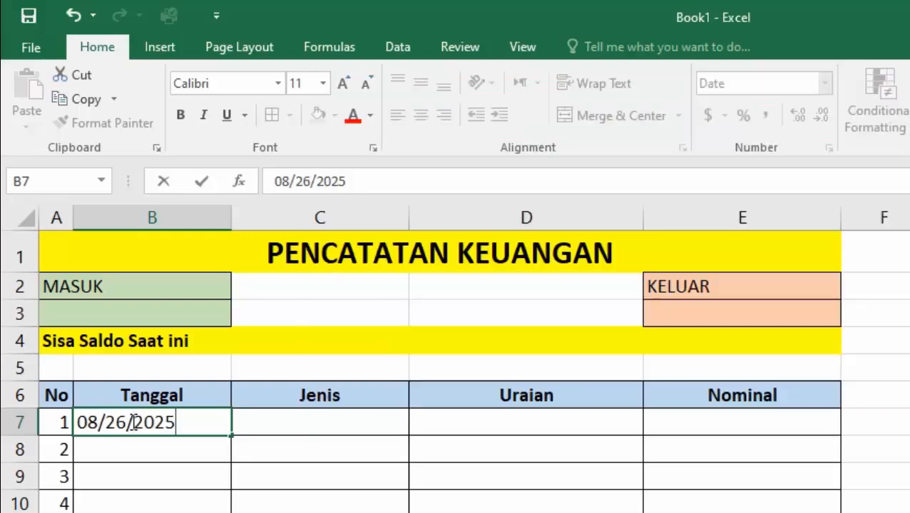
key("Return")
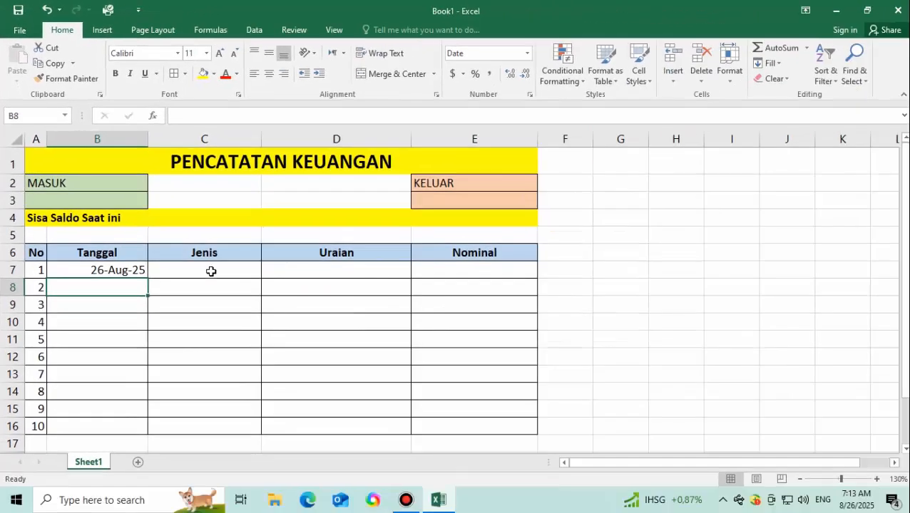
Add list data validation with the source MASUK,KELUAR to the Jenis cells C7:C16
left_click(248, 307)
left_click_drag(215, 270, 224, 426)
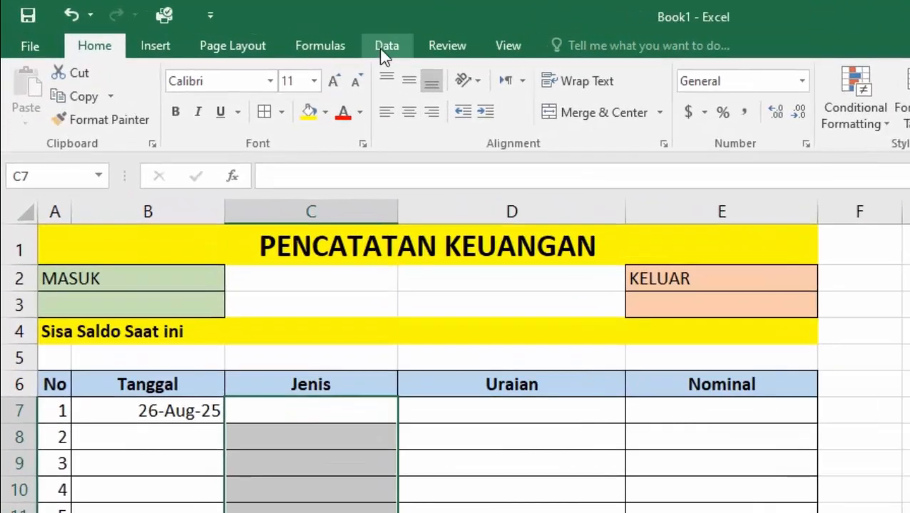
left_click(254, 30)
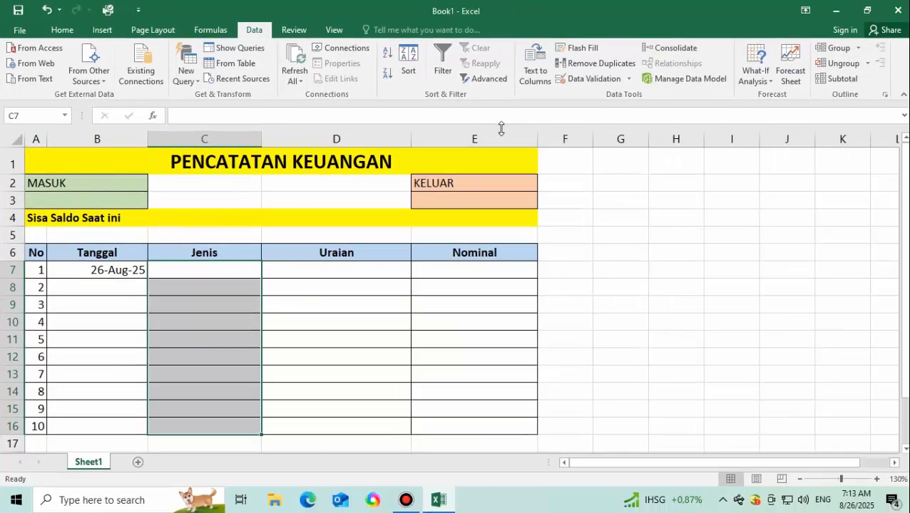
left_click(592, 79)
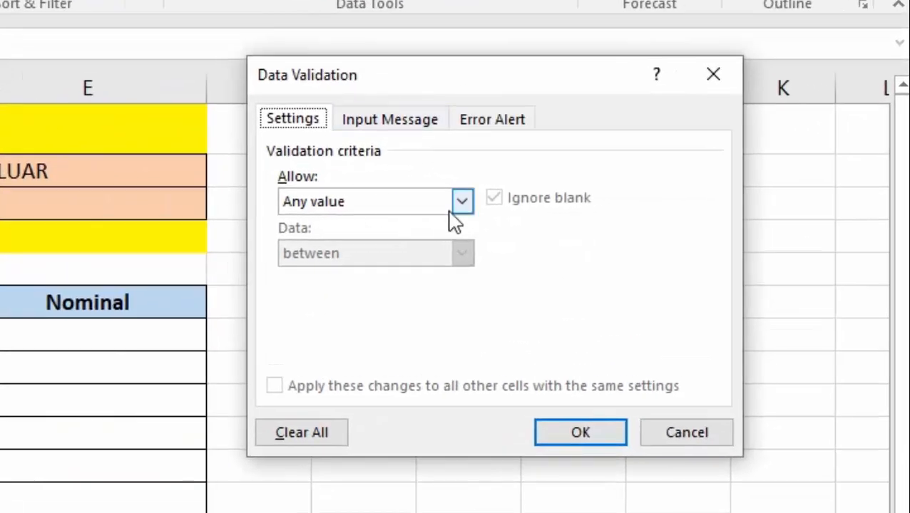
left_click(461, 201)
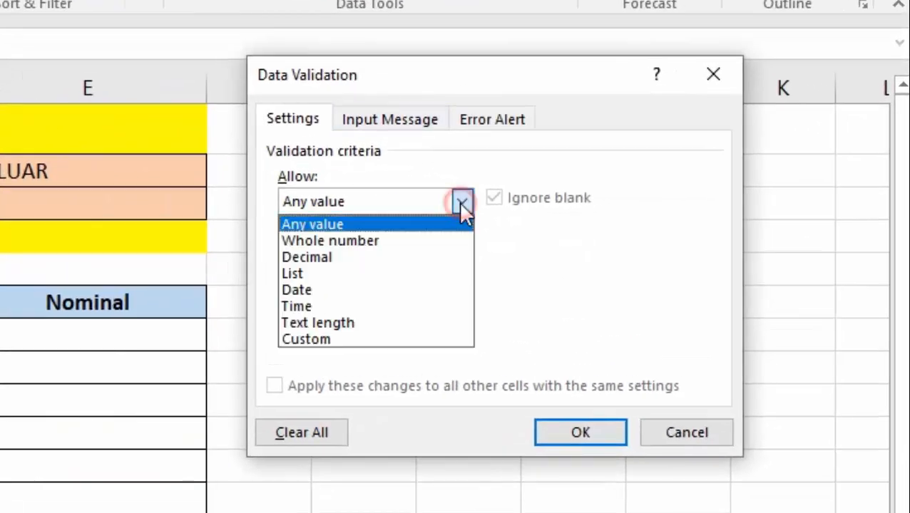
left_click(358, 270)
left_click(327, 307)
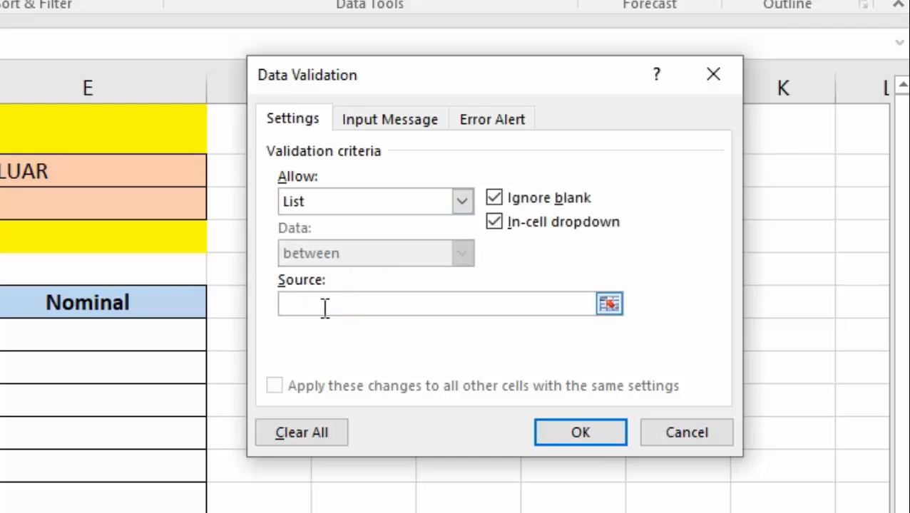
type("MASUK,")
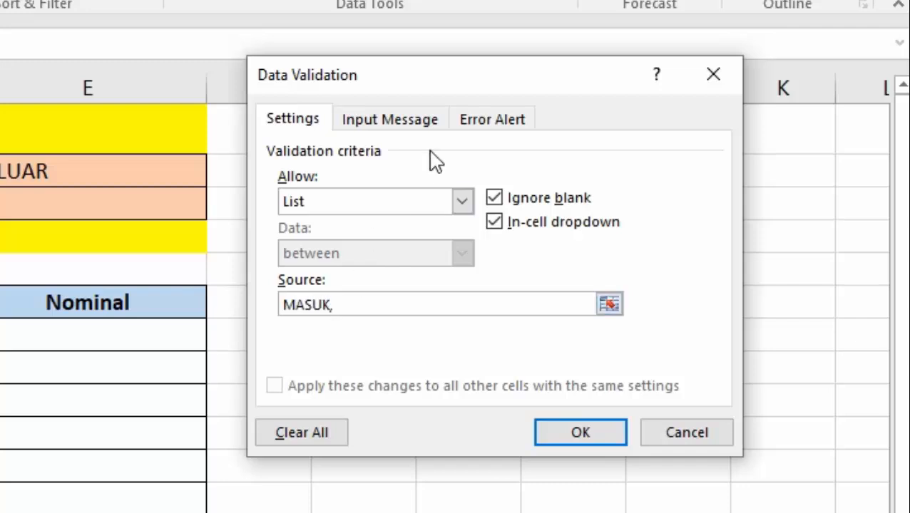
type("KELUAR")
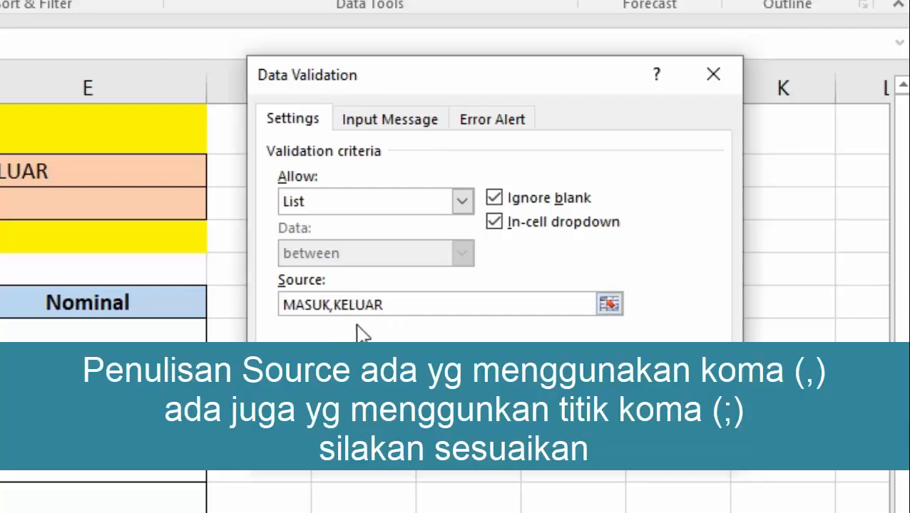
left_click(554, 433)
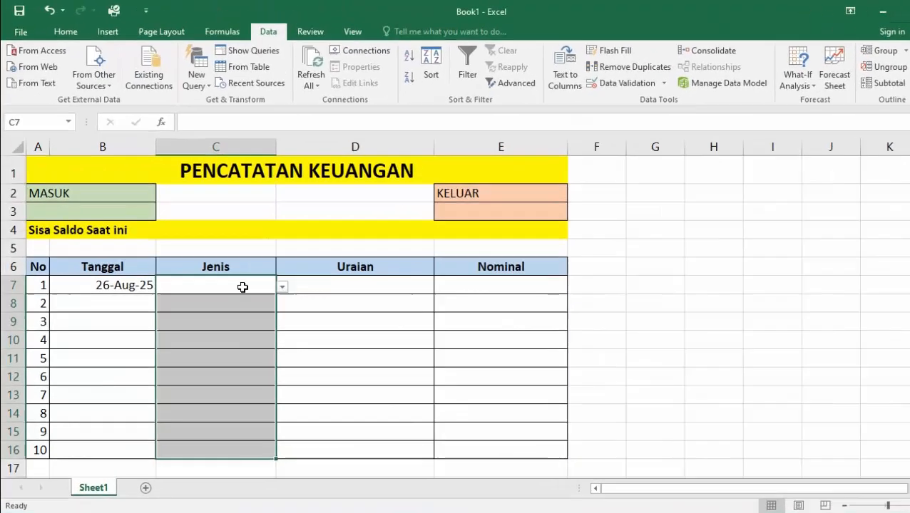
Choose MASUK as the Jenis in C7 and enter "Uang Jajan" as the Uraian in D7
left_click(242, 288)
left_click(335, 340)
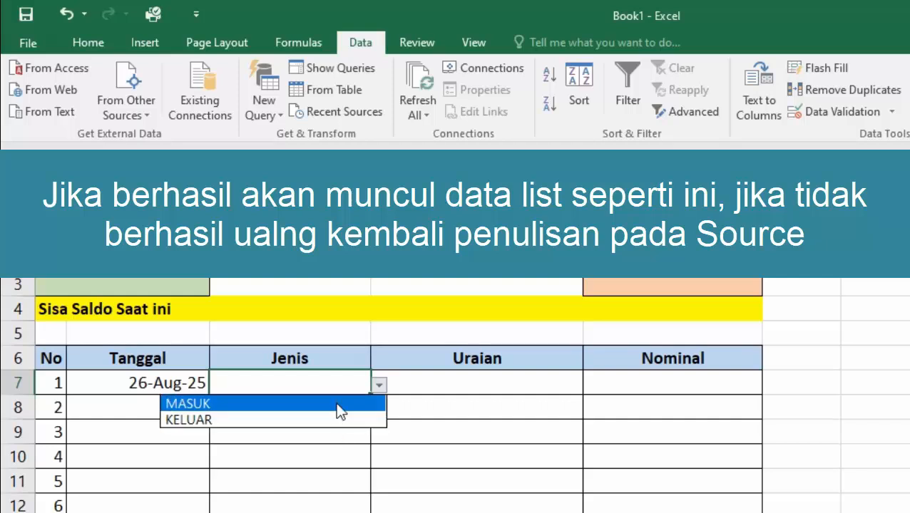
left_click(334, 406)
left_click(437, 386)
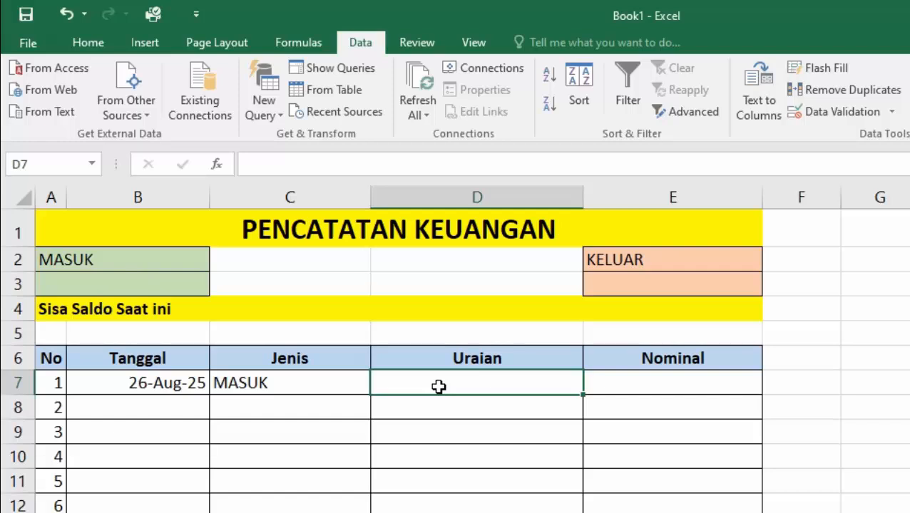
type("Uabn")
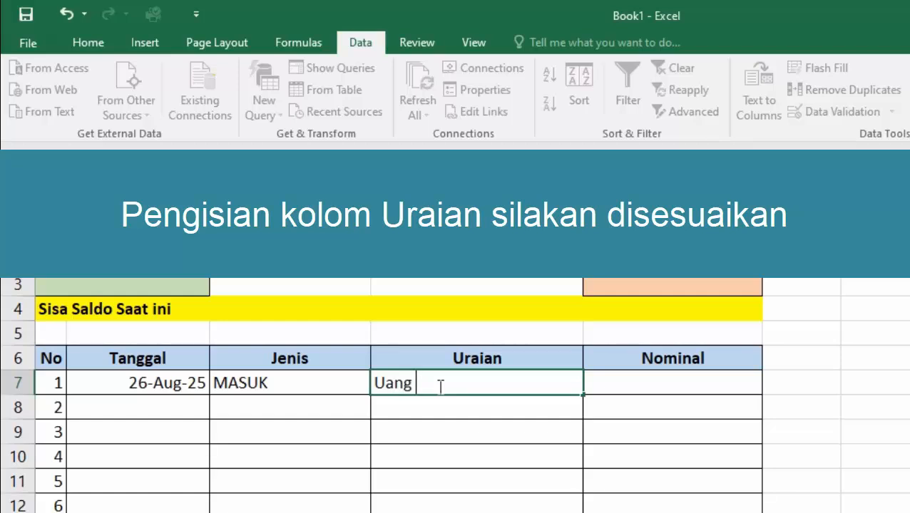
type(" Jajan")
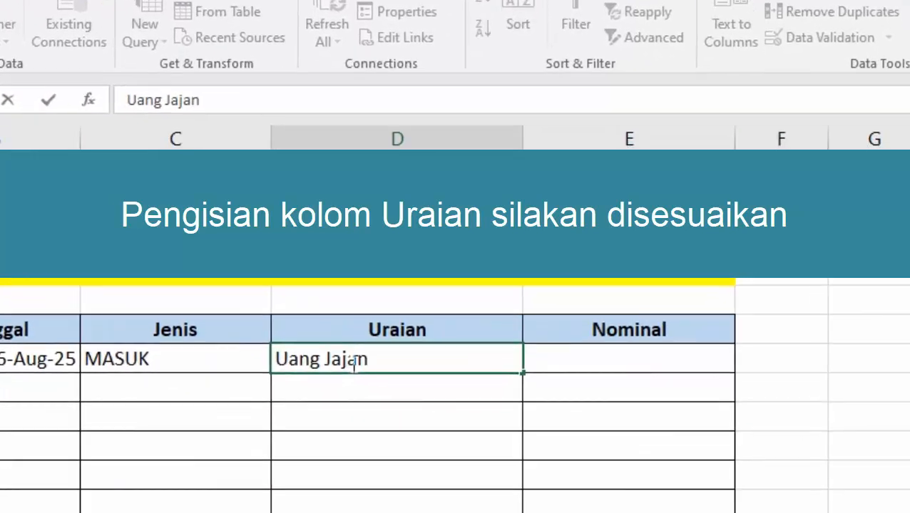
key("Tab")
left_click(620, 443)
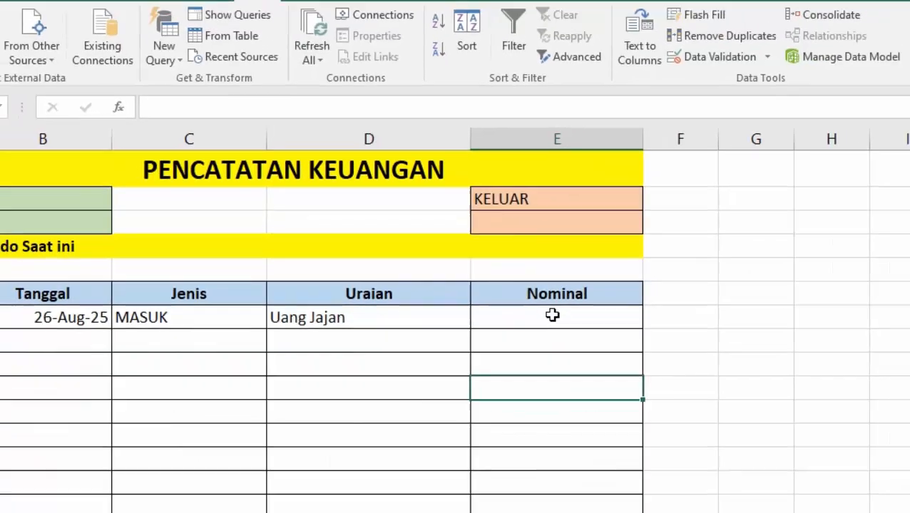
Give the Nominal cells E7:E16 the Accounting number format with 0 decimal places
left_click_drag(552, 315, 552, 512)
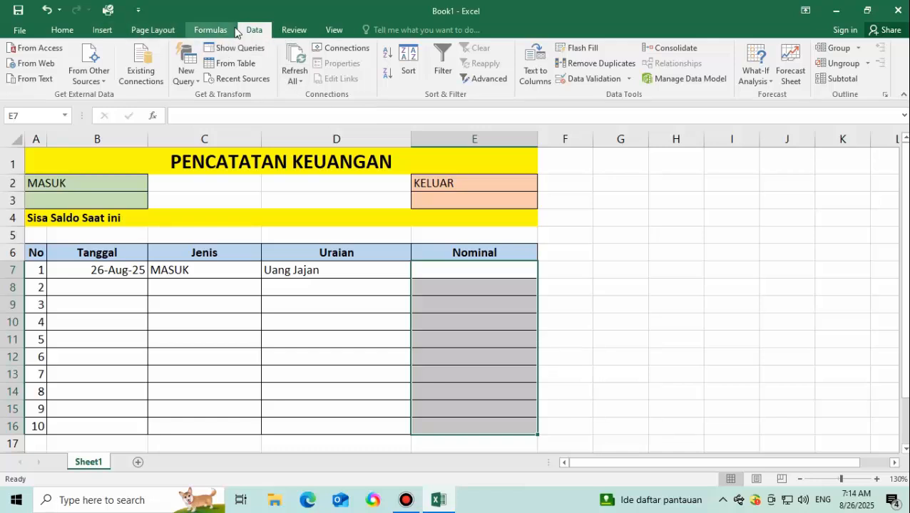
left_click(59, 30)
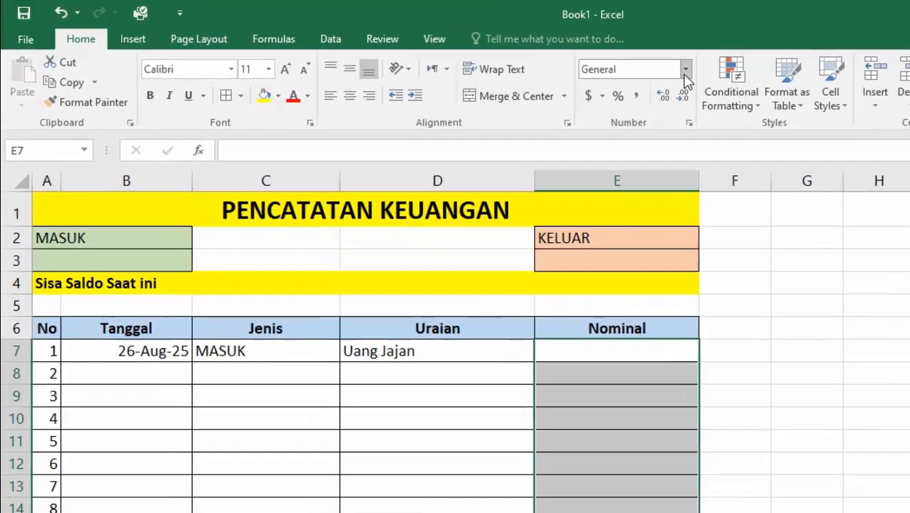
left_click(684, 72)
left_click(703, 473)
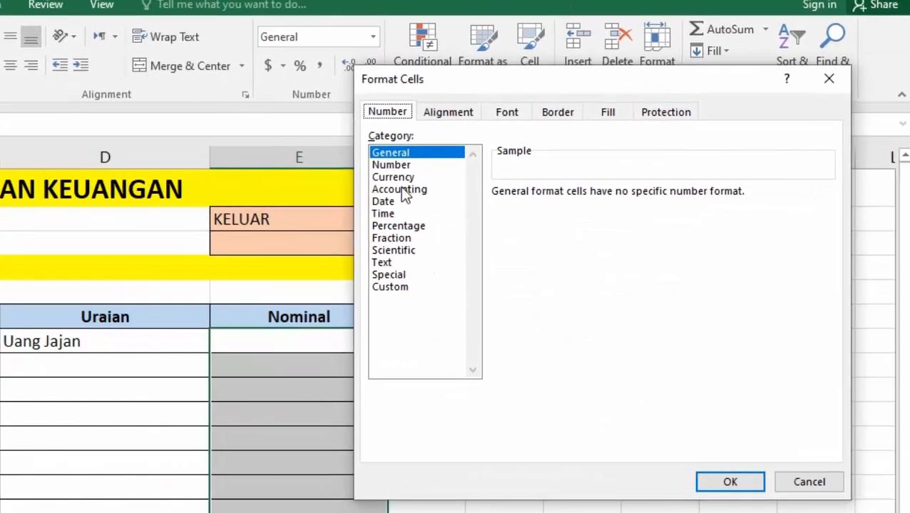
left_click(404, 190)
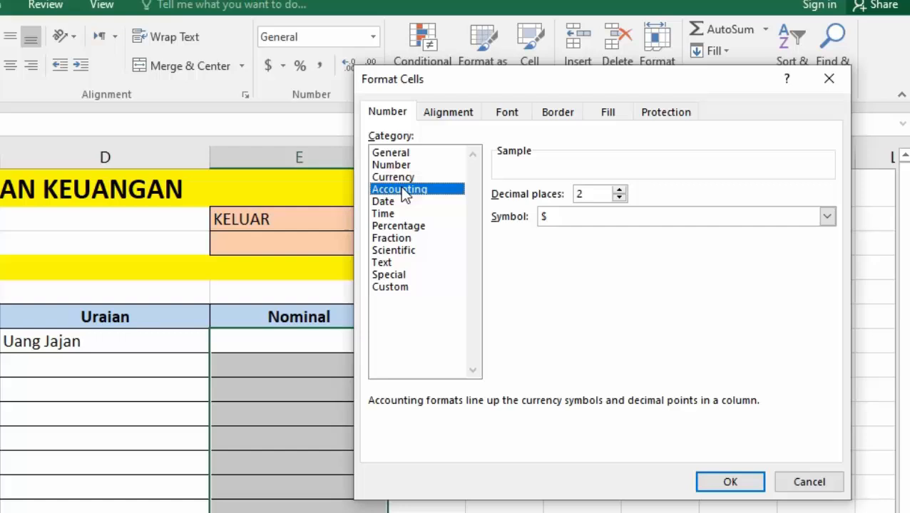
left_click(620, 198)
left_click(620, 198)
Set the accounting currency symbol to Rp Indonesian and apply the format to the Nominal cells
left_click(586, 216)
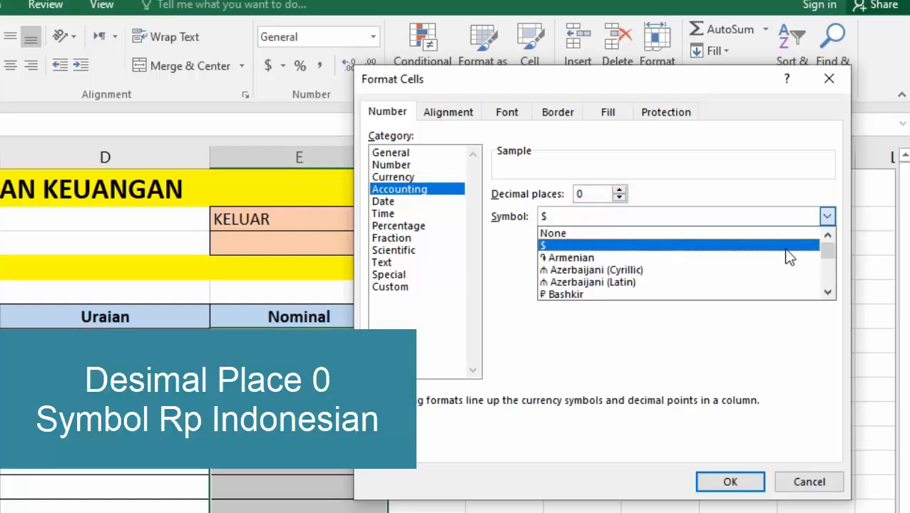
left_click_drag(828, 258, 827, 273)
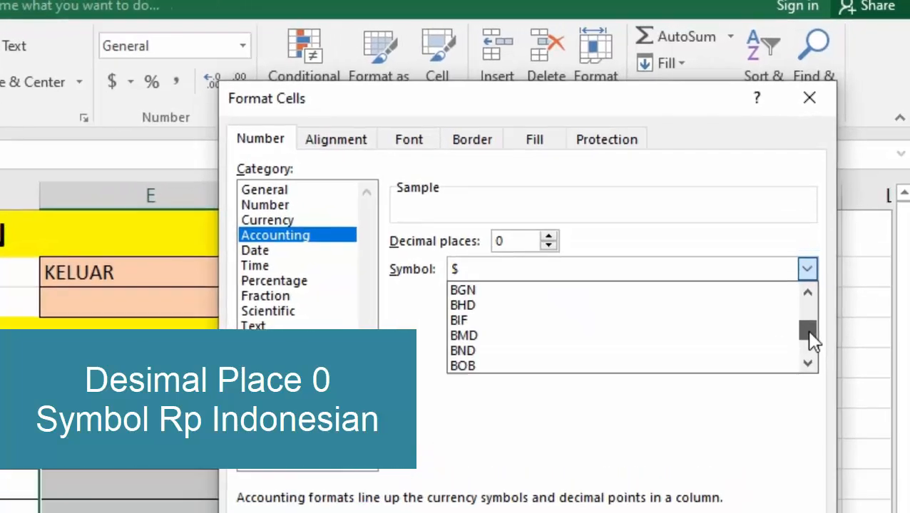
mouse_move(811, 334)
left_mouse_down()
mouse_move(807, 365)
mouse_move(806, 342)
left_mouse_up()
scroll(635, 366, "down", 10)
scroll(640, 354, "down", 1)
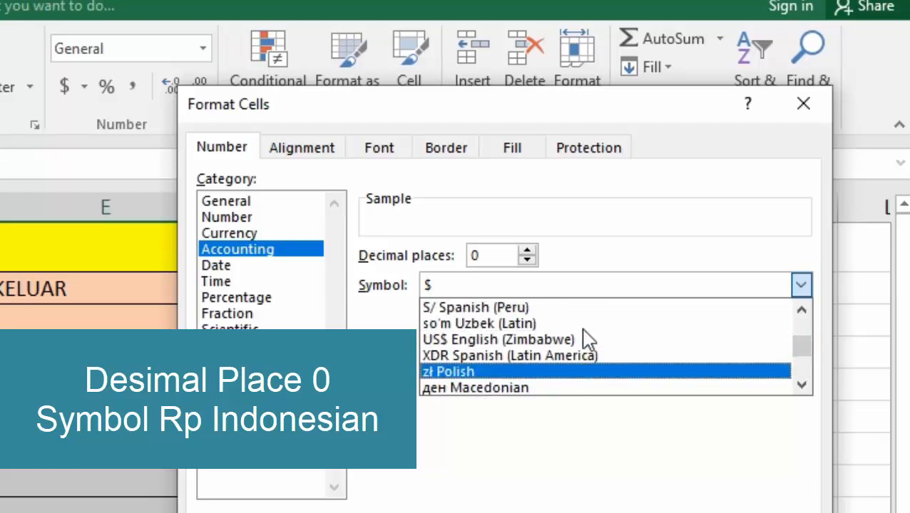
scroll(584, 337, "up", 4)
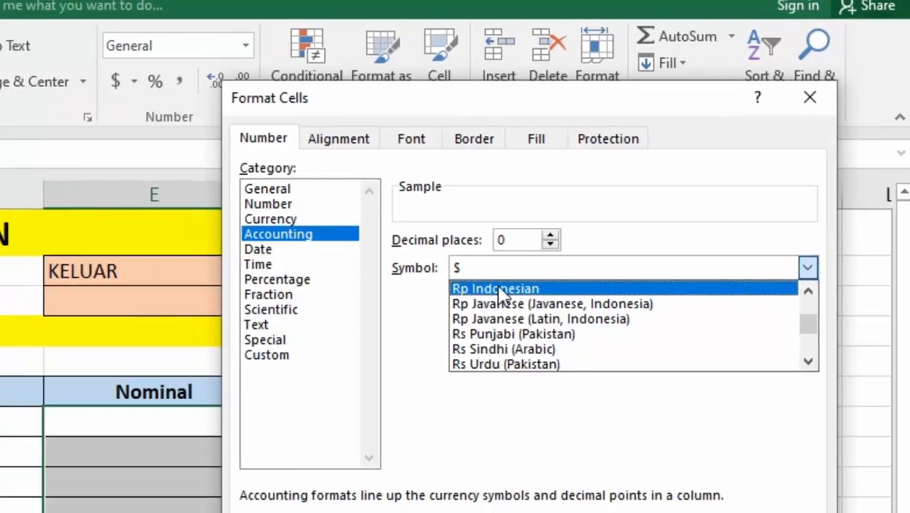
left_click(469, 308)
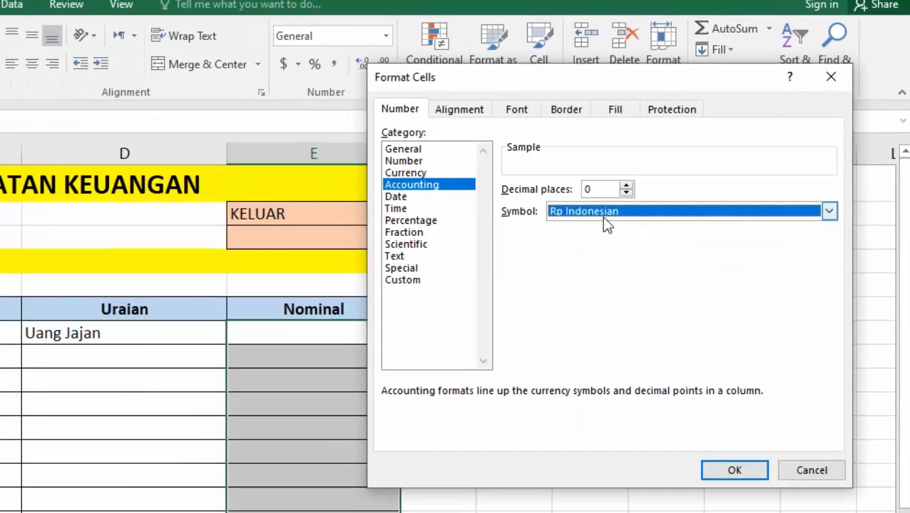
left_click(738, 477)
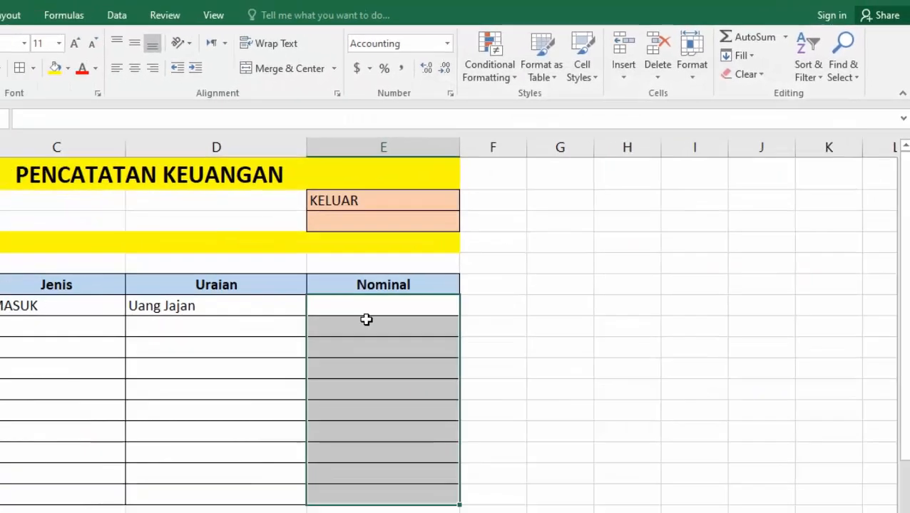
Enter the amount 50000 in the first Nominal cell, E7
left_click(370, 346)
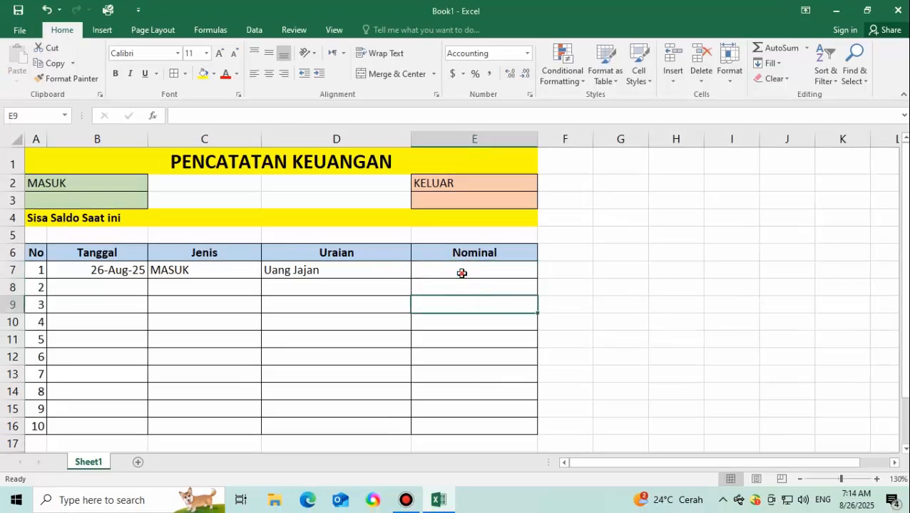
left_click(462, 273)
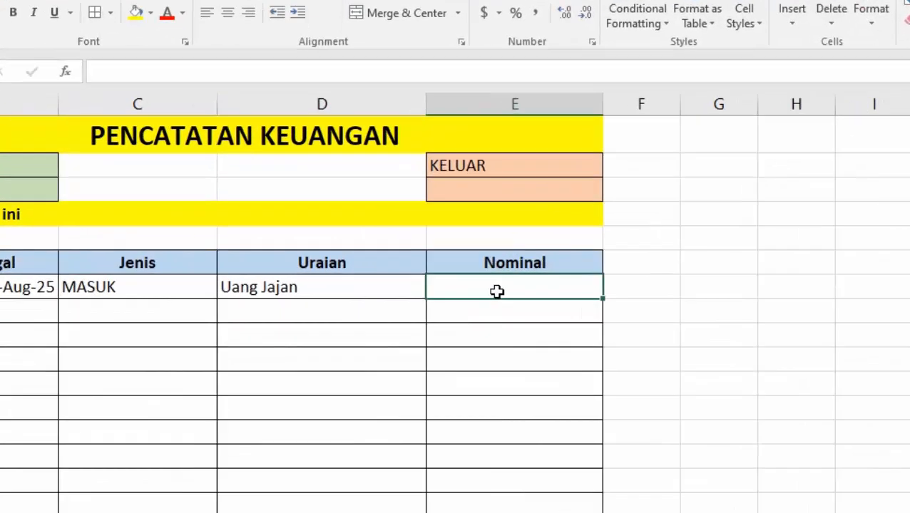
type("50")
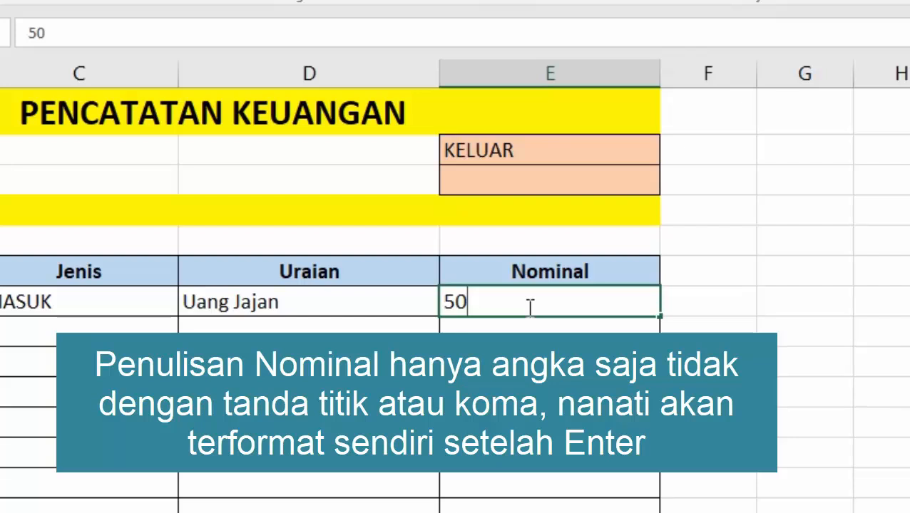
type("000")
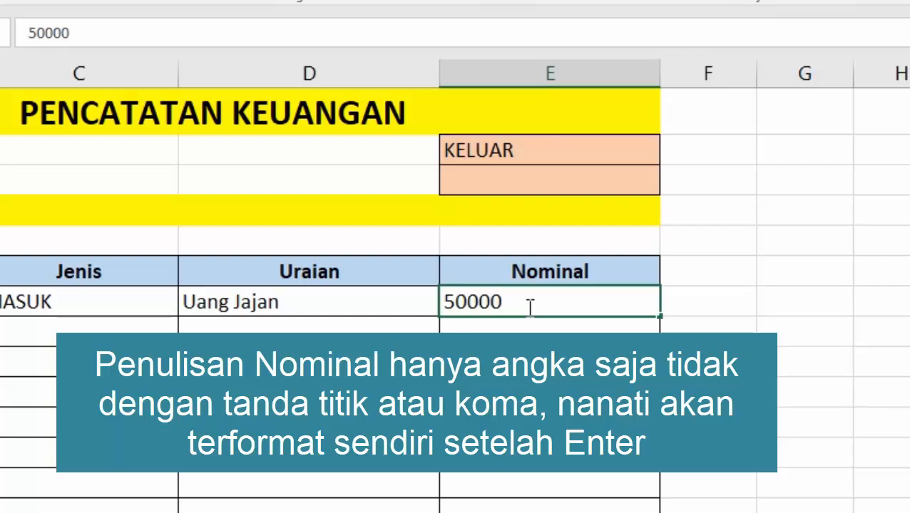
key("Return")
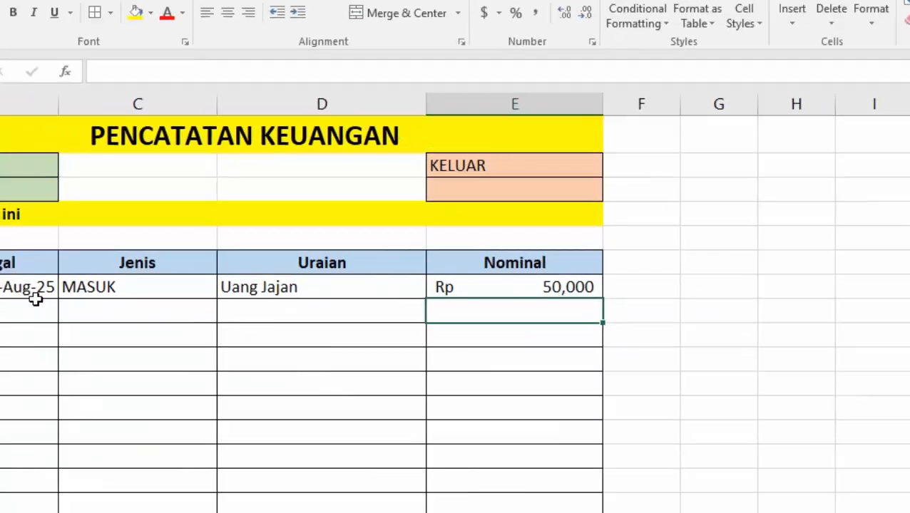
Fill the date series down from B7 to B8 for 27-Aug-25 and choose KELUAR as the Jenis in C8
left_click(126, 272)
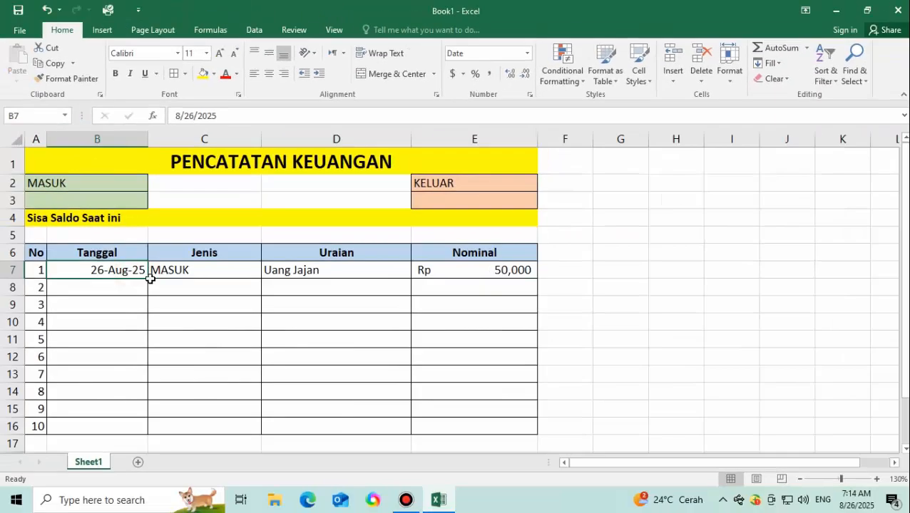
left_click_drag(148, 278, 146, 295)
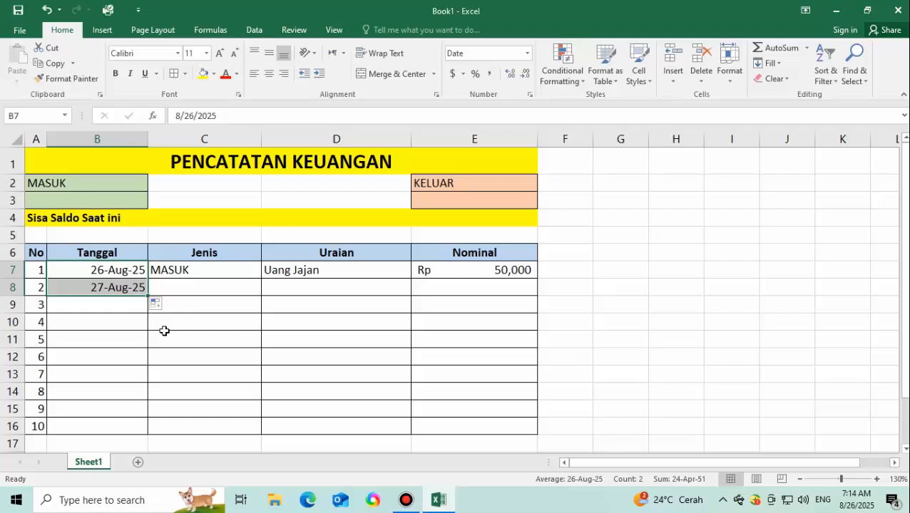
left_click(189, 292)
left_click(266, 289)
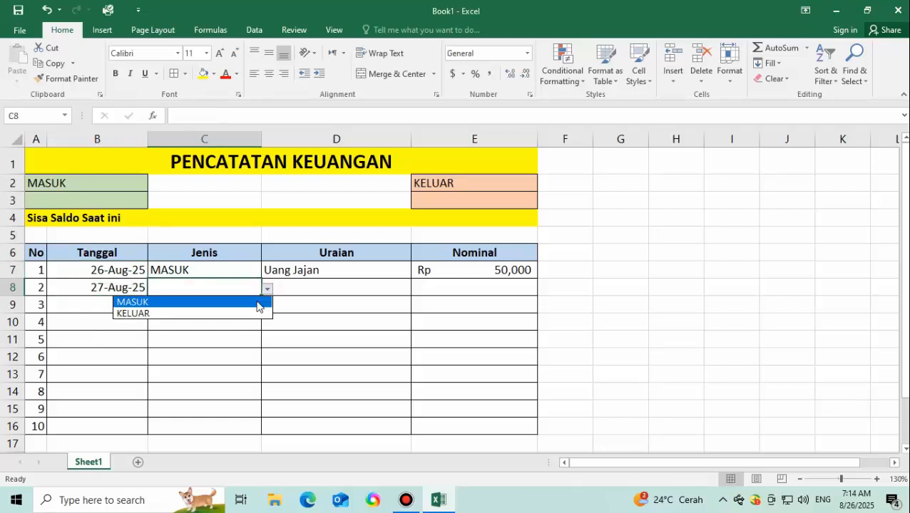
left_click(250, 314)
Enter "Beli Buku Tulis" as the Uraian in D8 and the amount 20000 in the Nominal cell E8
left_click(310, 287)
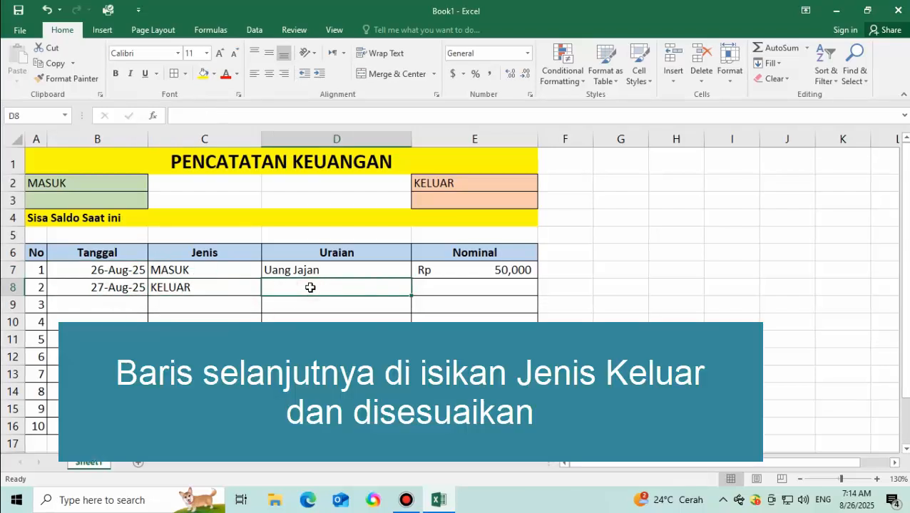
type("Brel")
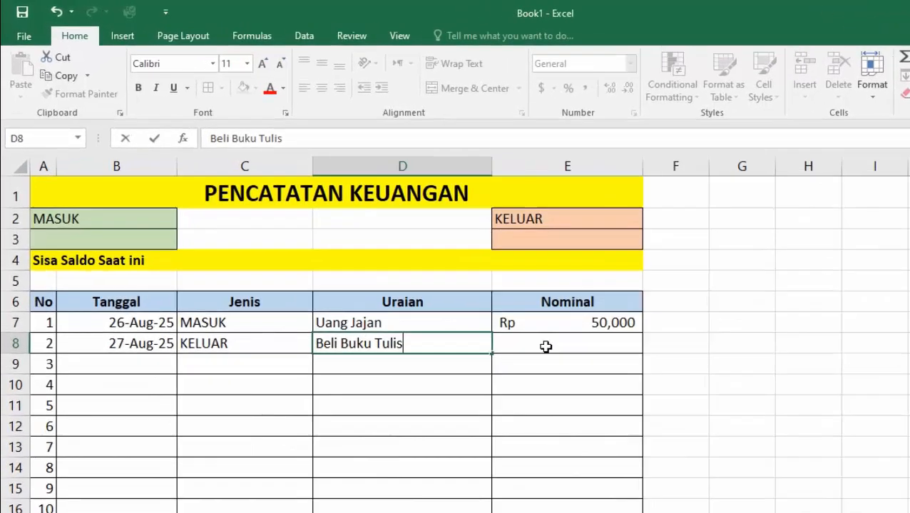
left_click(457, 289)
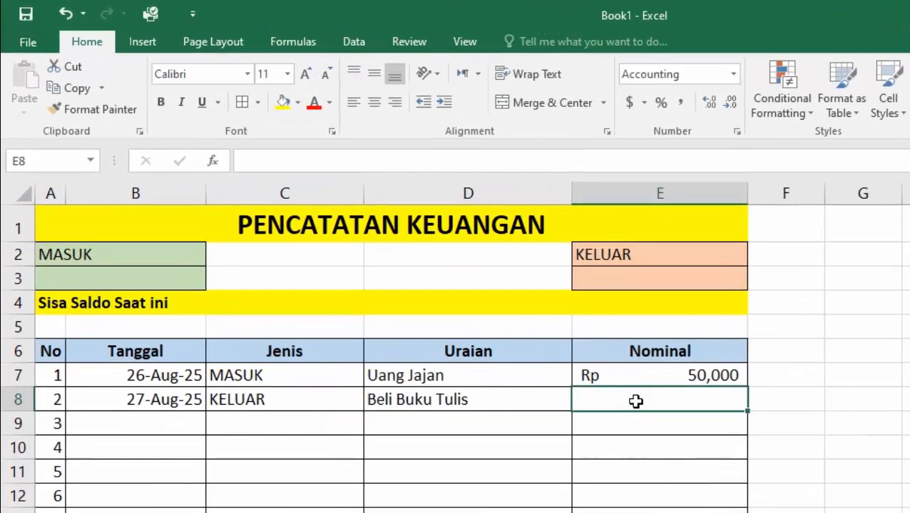
type("20")
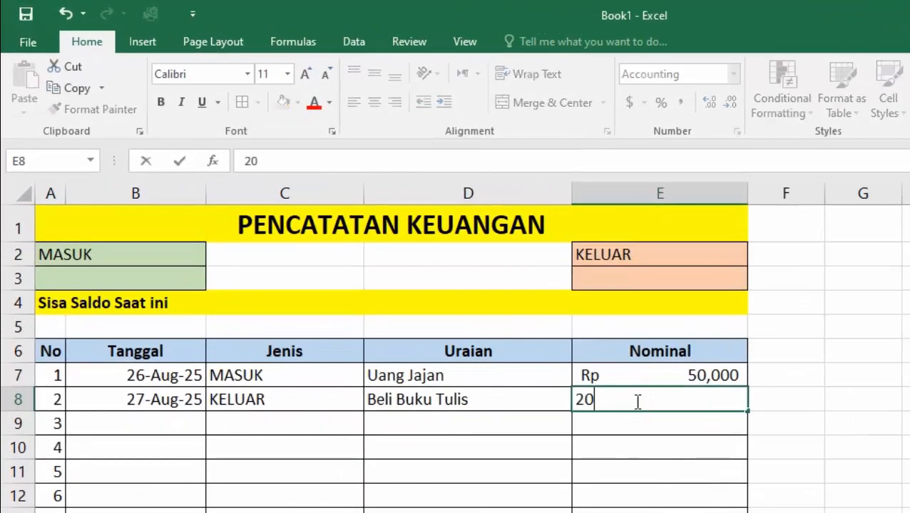
type("000")
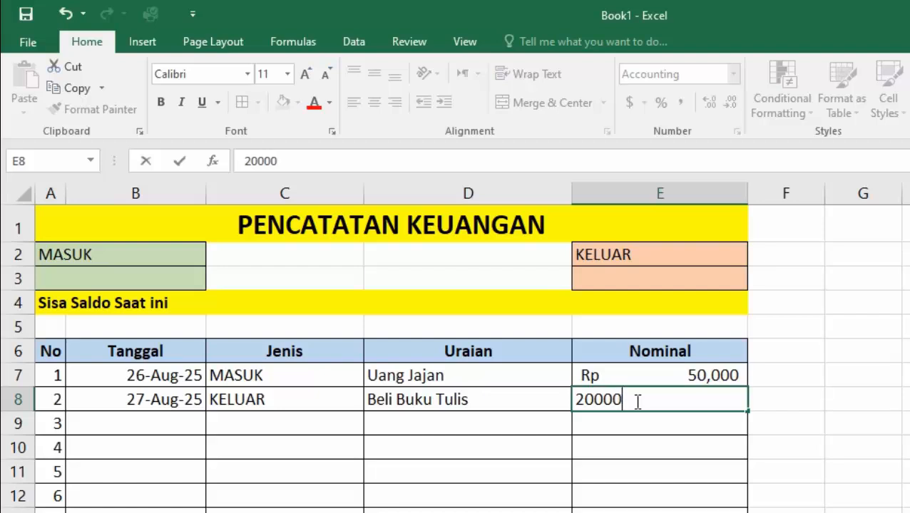
key("Return")
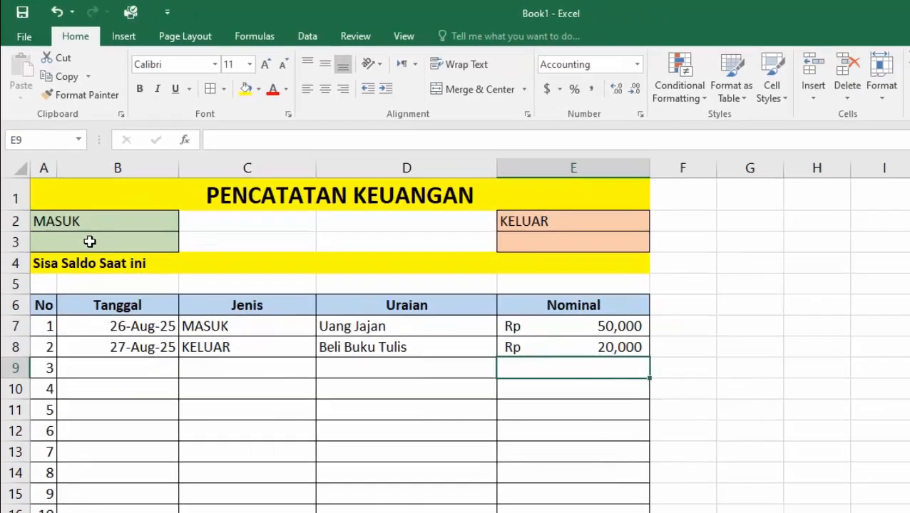
Total the income in A3 below MASUK with the formula =SUMIF(C7:C16,A2,E7:E16)
left_click(104, 278)
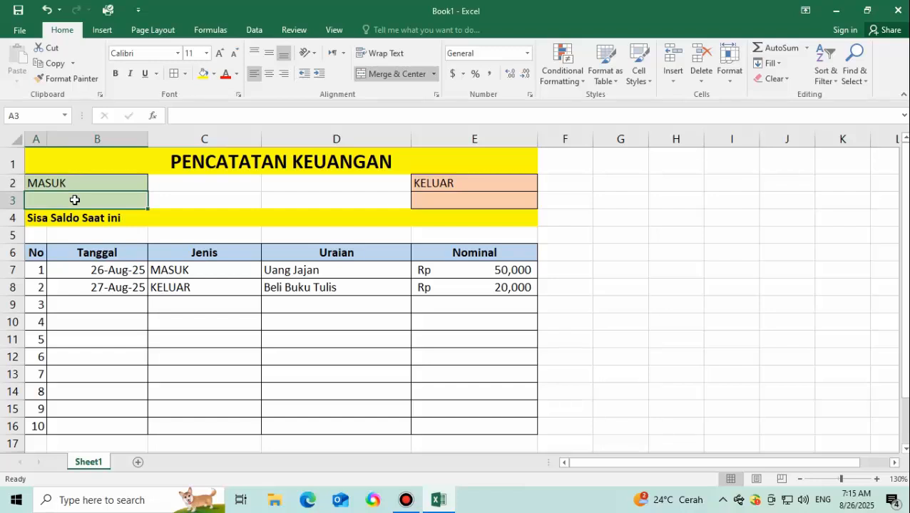
scroll(74, 200, "up", 4)
scroll(74, 200, "down", 2)
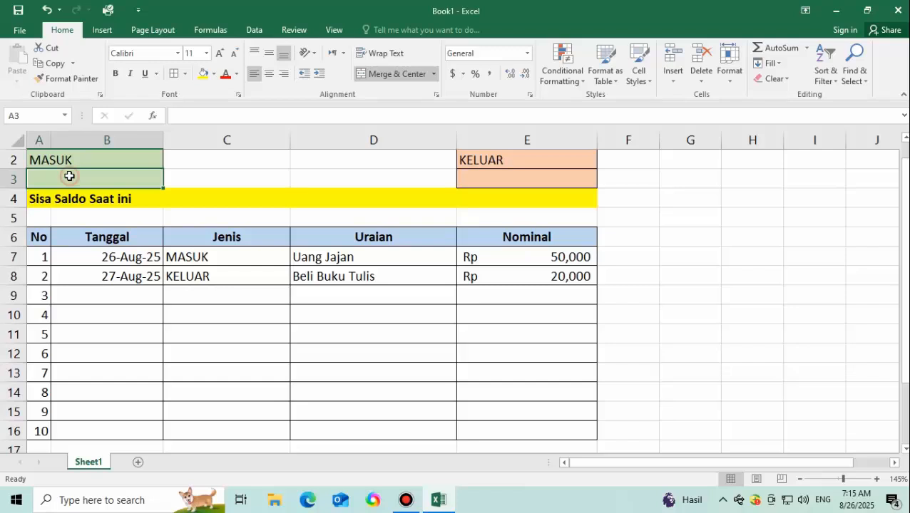
type("=")
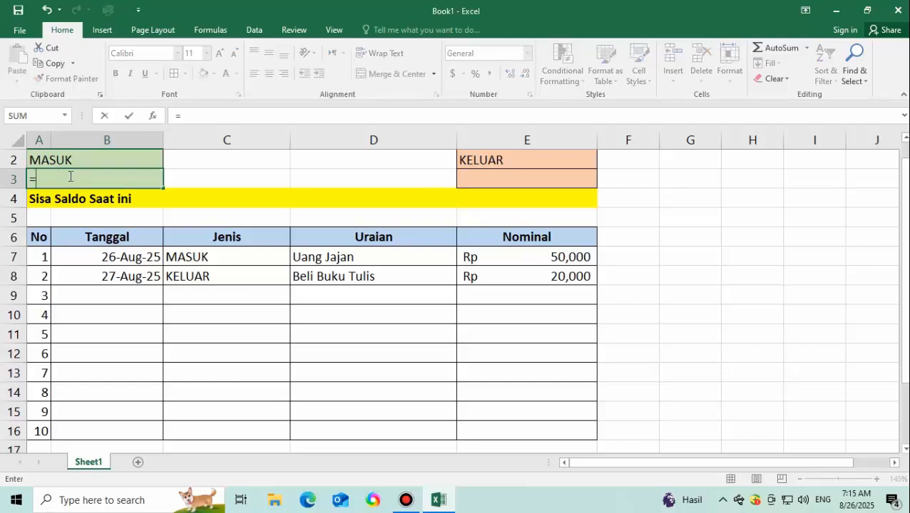
type("sumif")
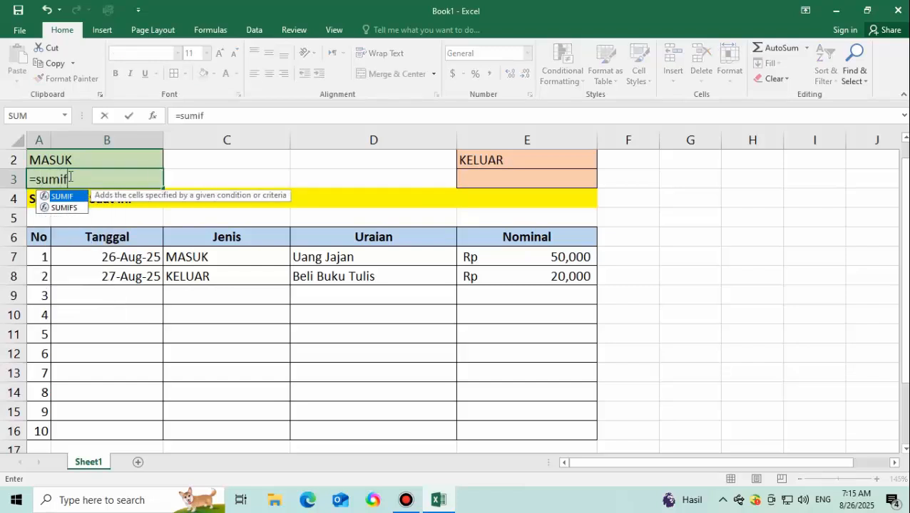
double_click(63, 196)
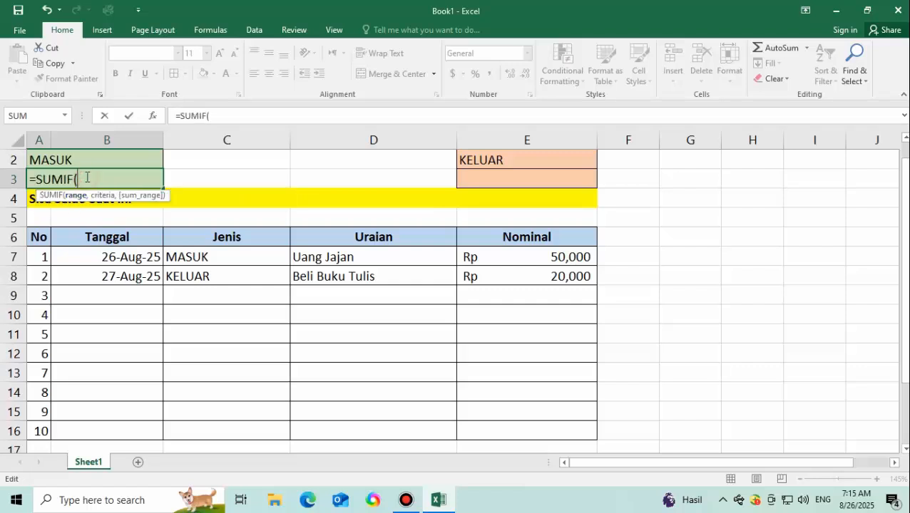
left_click_drag(184, 257, 195, 433)
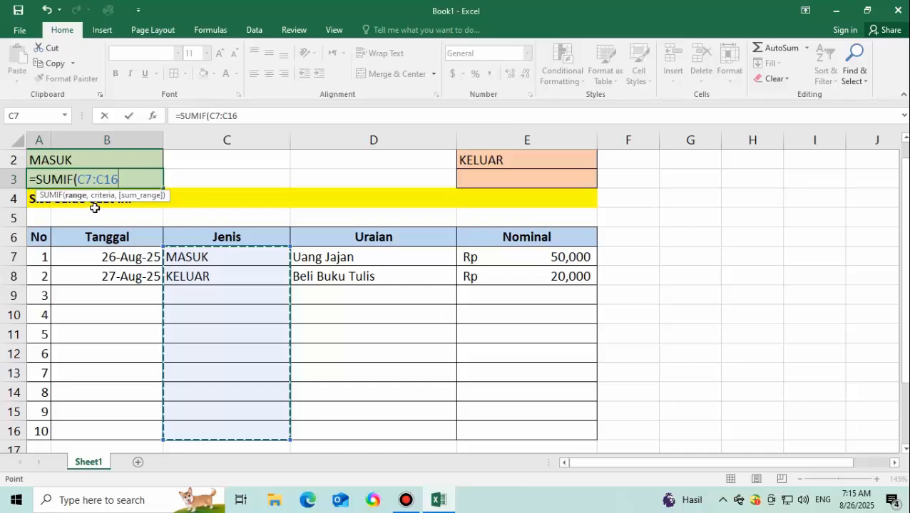
type(",")
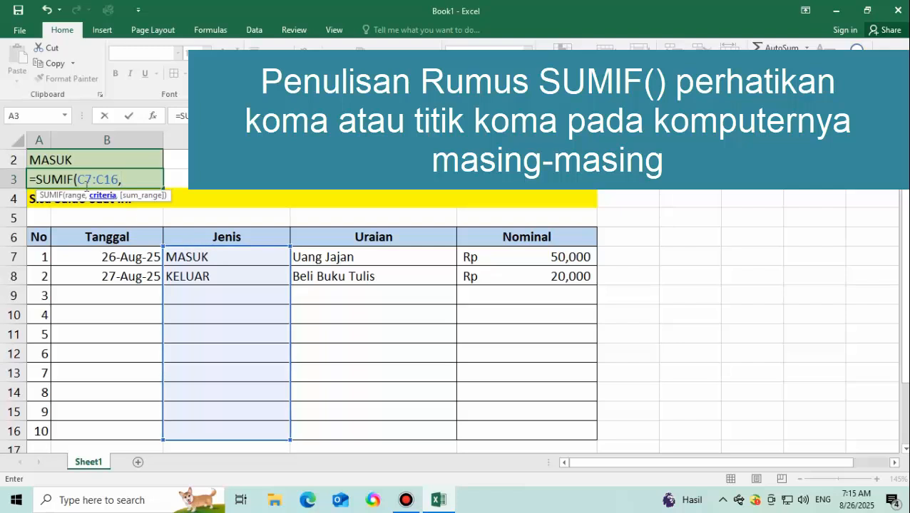
left_click(48, 158)
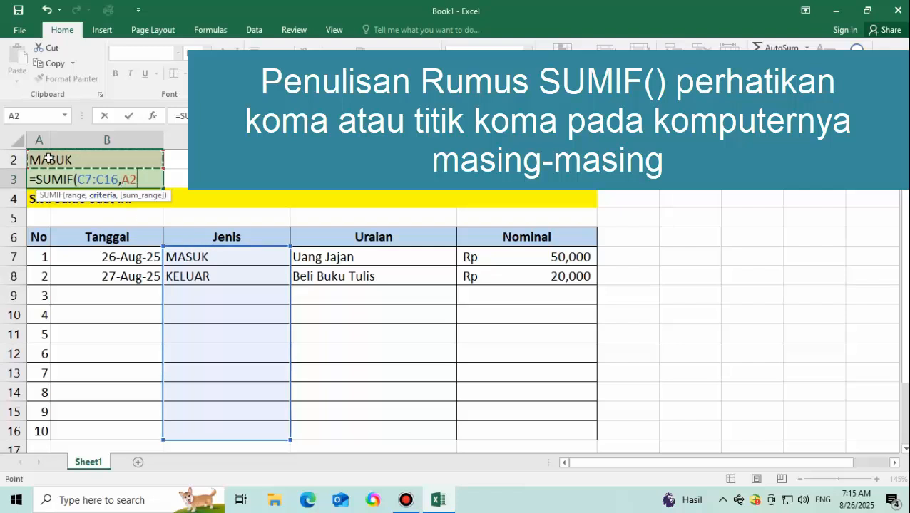
type(",")
left_click_drag(543, 258, 553, 440)
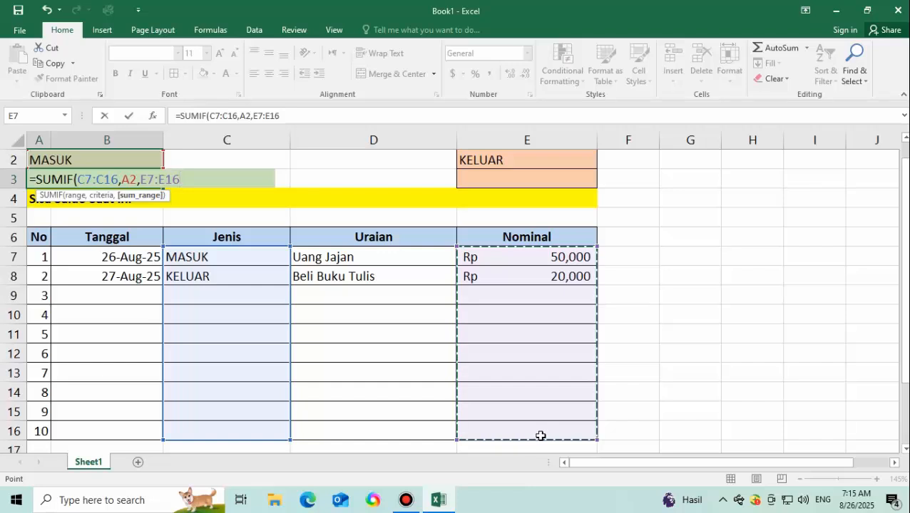
key("Return")
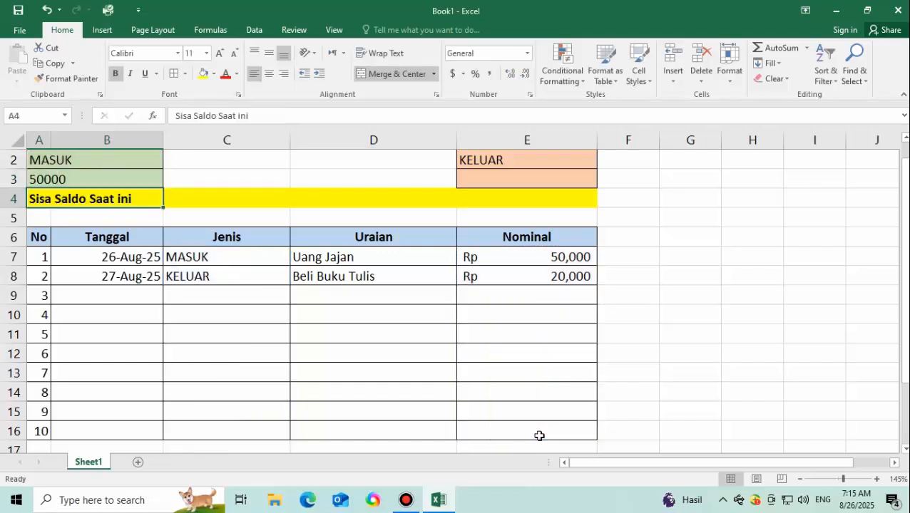
Choose the Accounting number format with 0 decimal places for the MASUK total in A3
left_click(77, 177)
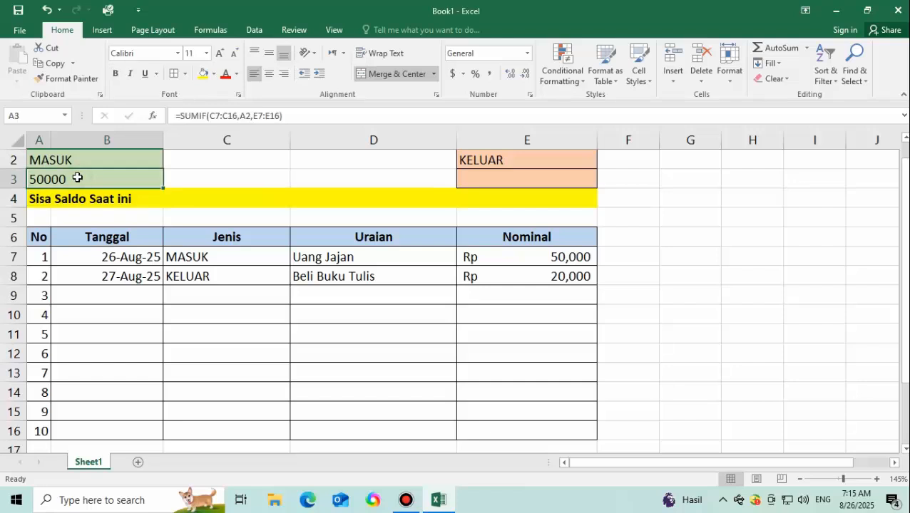
left_click(527, 53)
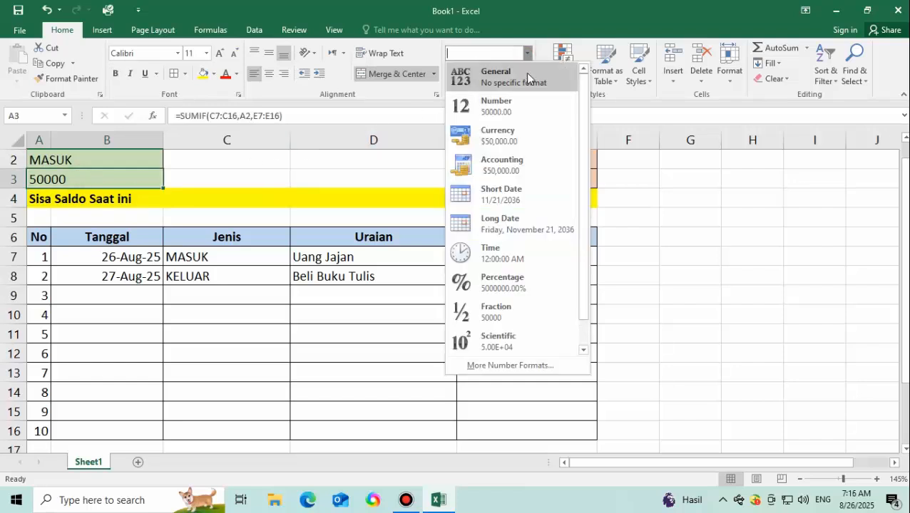
left_click(581, 216)
left_click(502, 365)
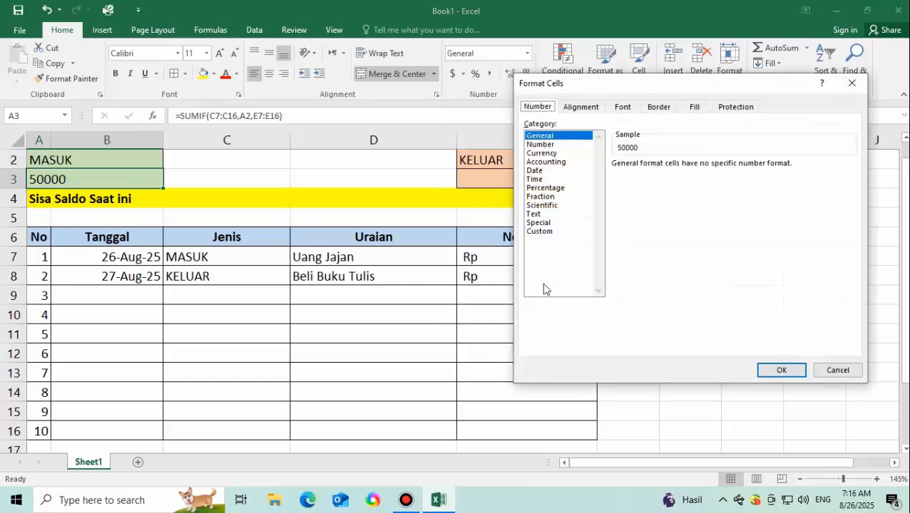
left_click(547, 163)
left_click(702, 169)
left_click(703, 168)
Apply the Rp Indonesian currency symbol to the MASUK total in A3 and make the total bold
left_click(686, 179)
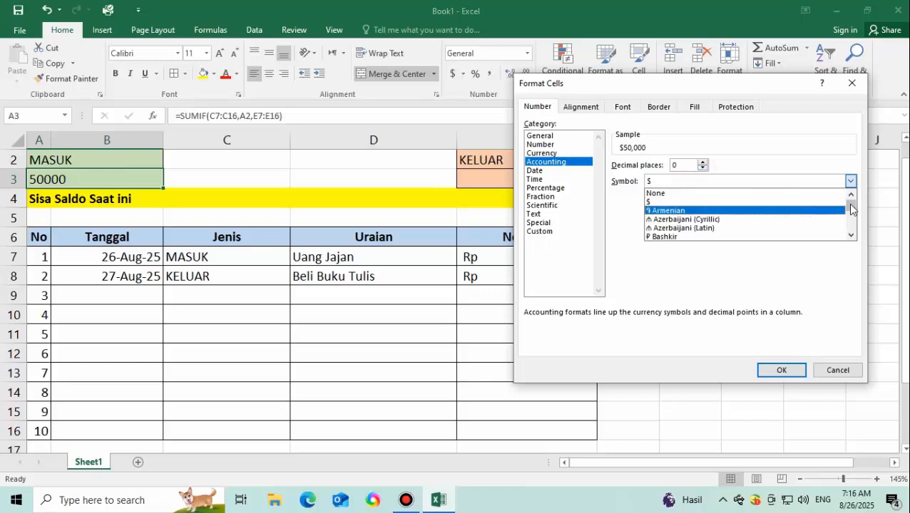
scroll(853, 208, "down", 15)
scroll(779, 218, "up", 5)
scroll(775, 216, "up", 10)
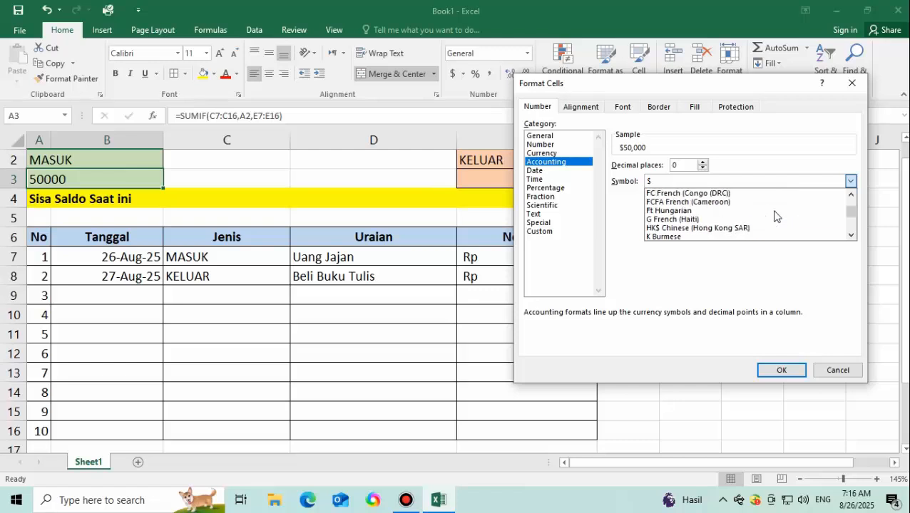
scroll(777, 225, "down", 9)
scroll(777, 225, "down", 10)
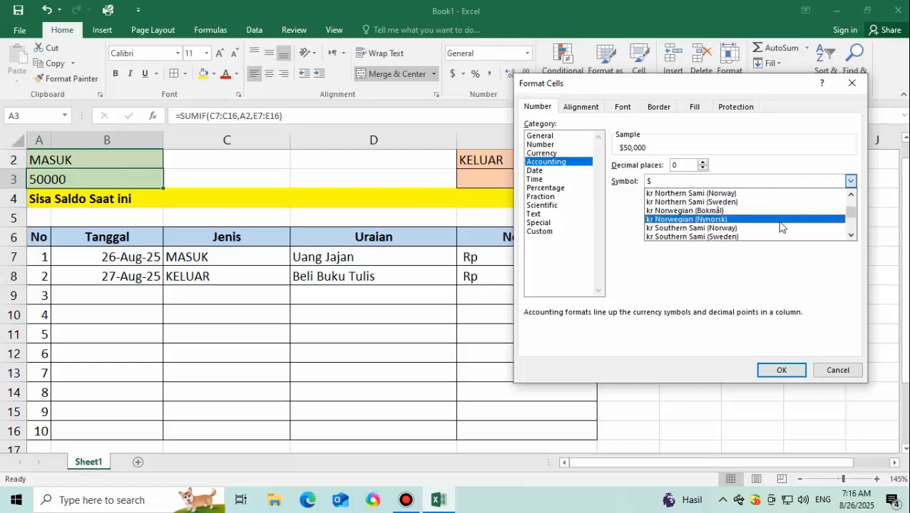
scroll(773, 217, "down", 4)
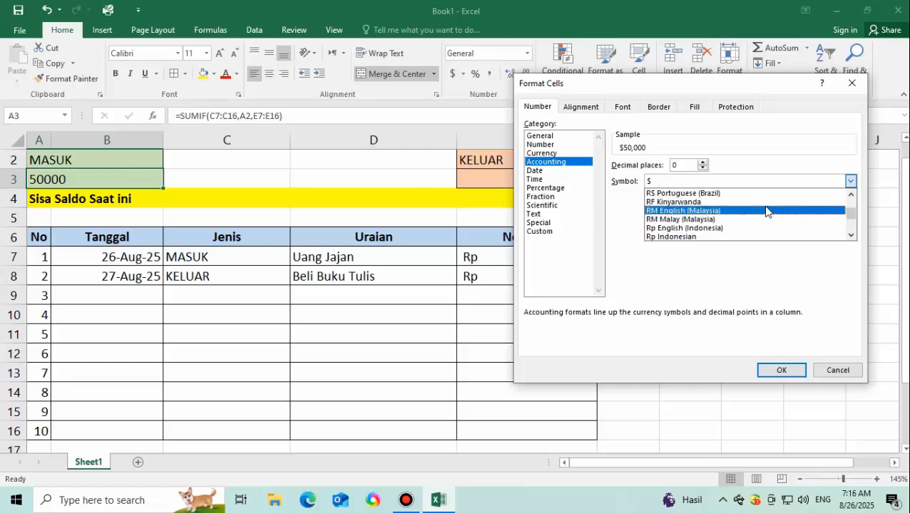
left_click(689, 237)
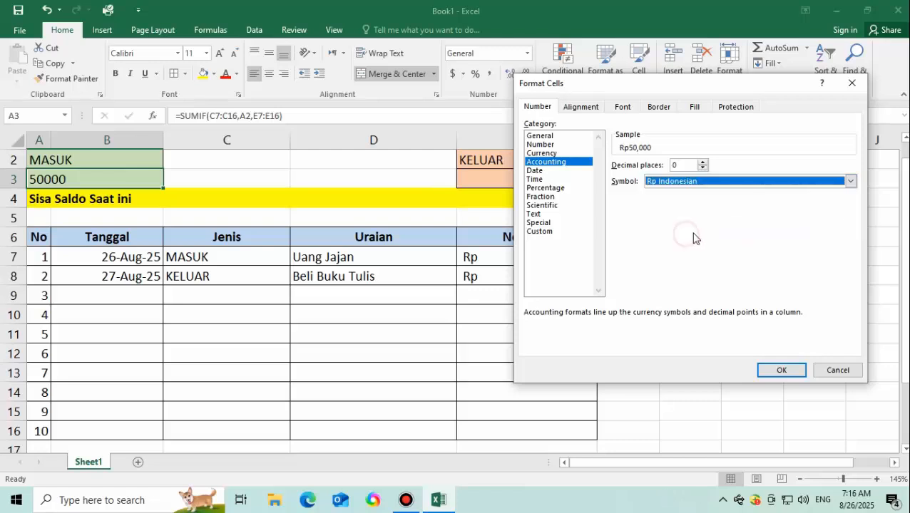
left_click(783, 370)
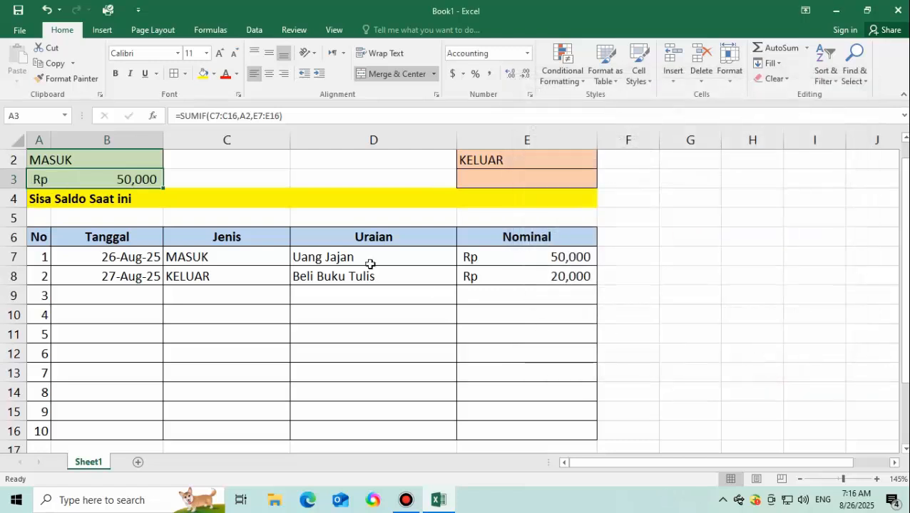
left_click(114, 74)
left_click(235, 177)
Total the expenses in E3 below KELUAR with the formula =SUMIF(C7:C16,E2,E7:E16)
left_click(482, 178)
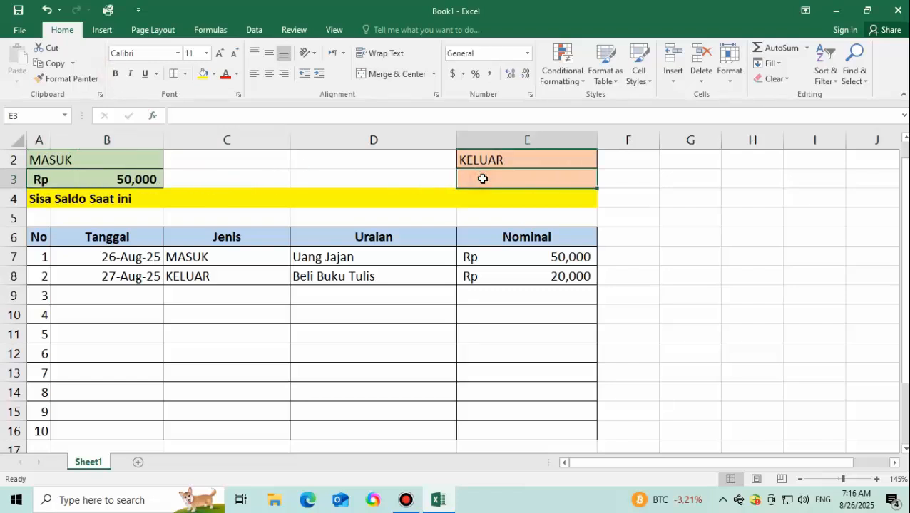
type("=su")
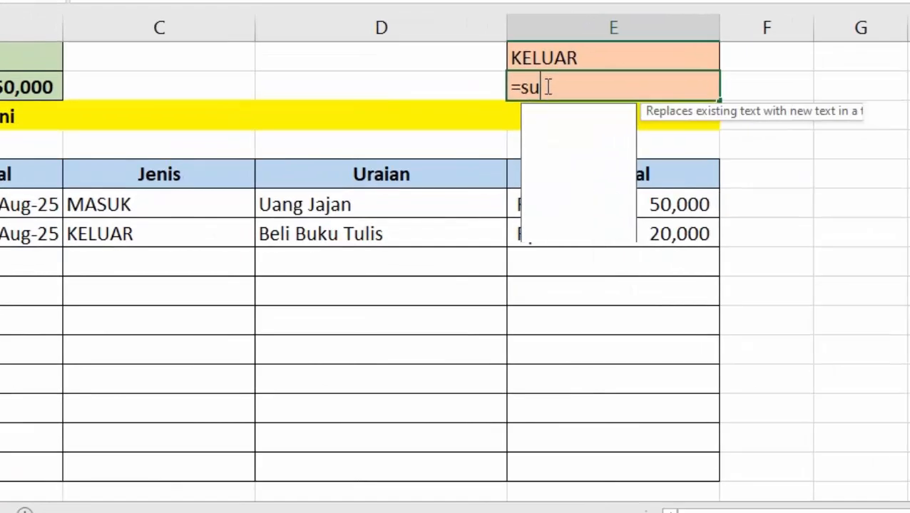
type("mif")
key("Tab")
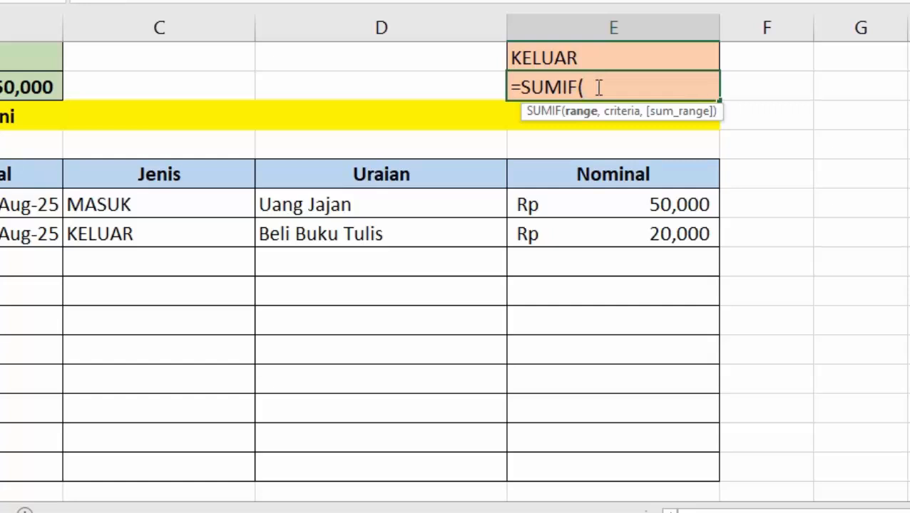
left_click_drag(168, 204, 147, 482)
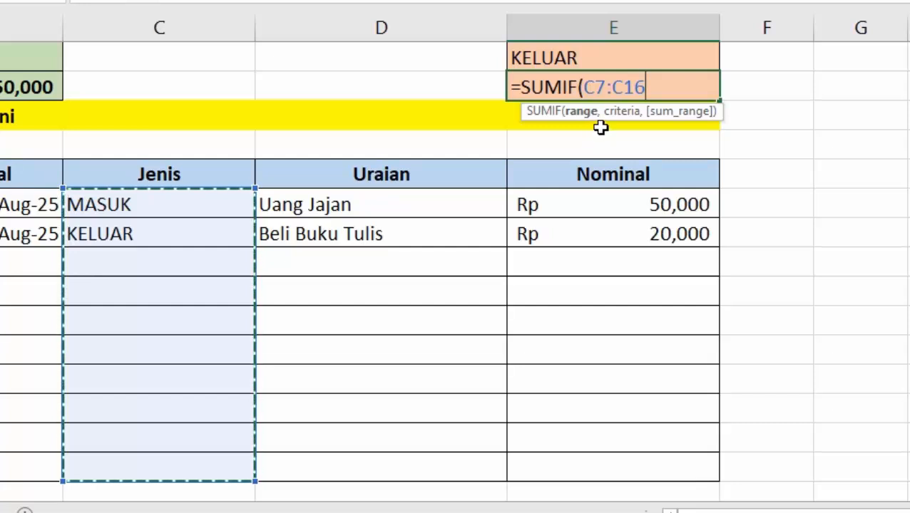
type(",")
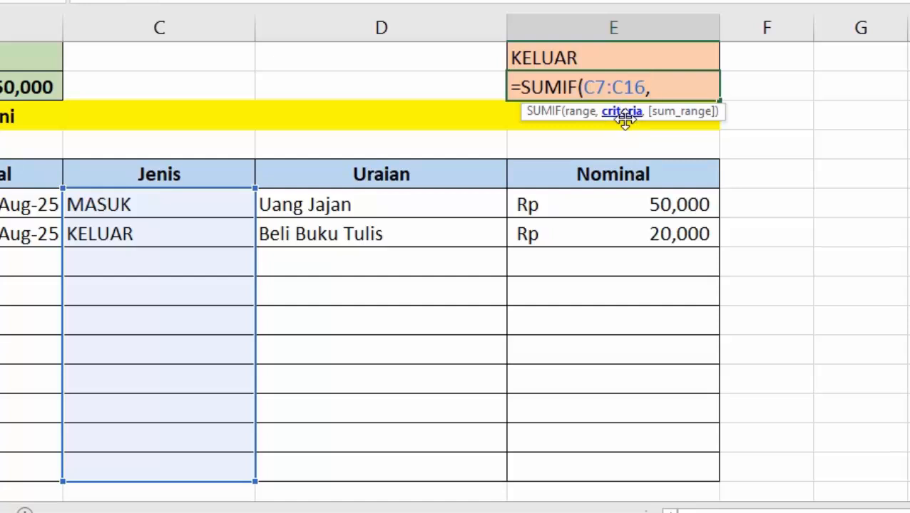
left_click(535, 55)
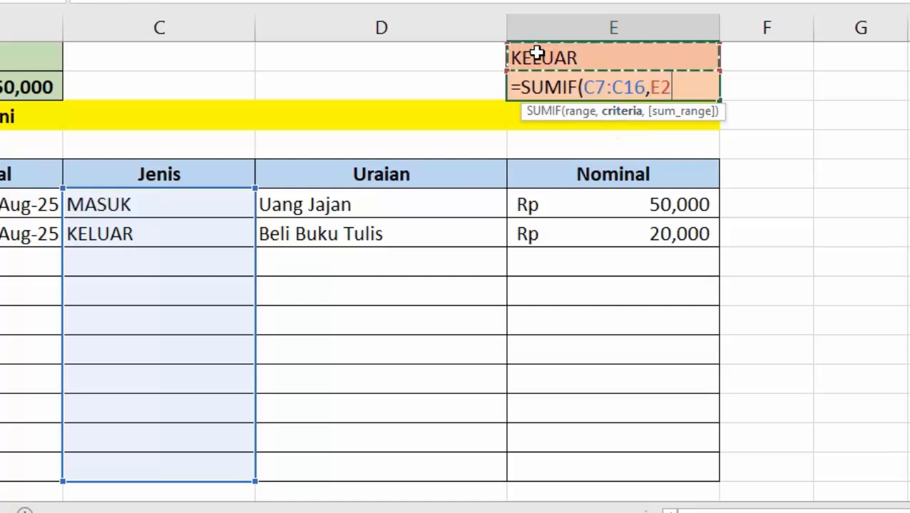
type(",")
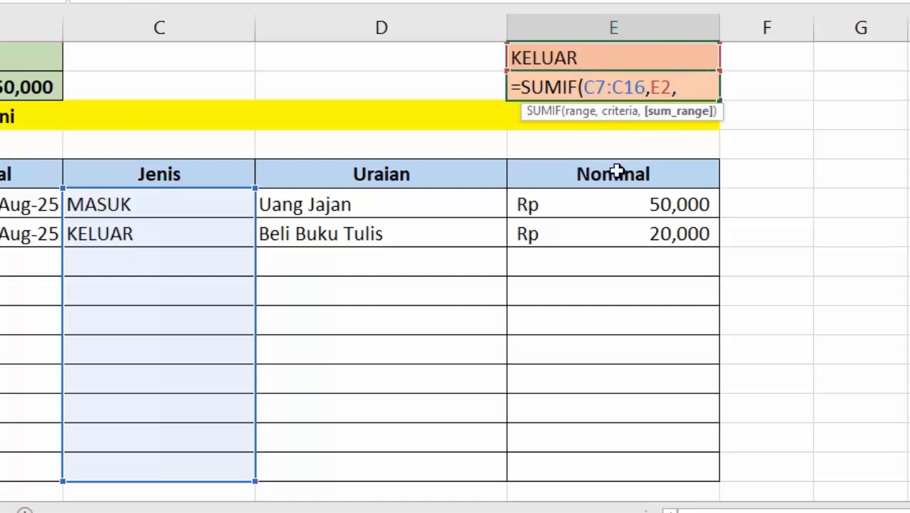
left_click_drag(601, 197, 605, 467)
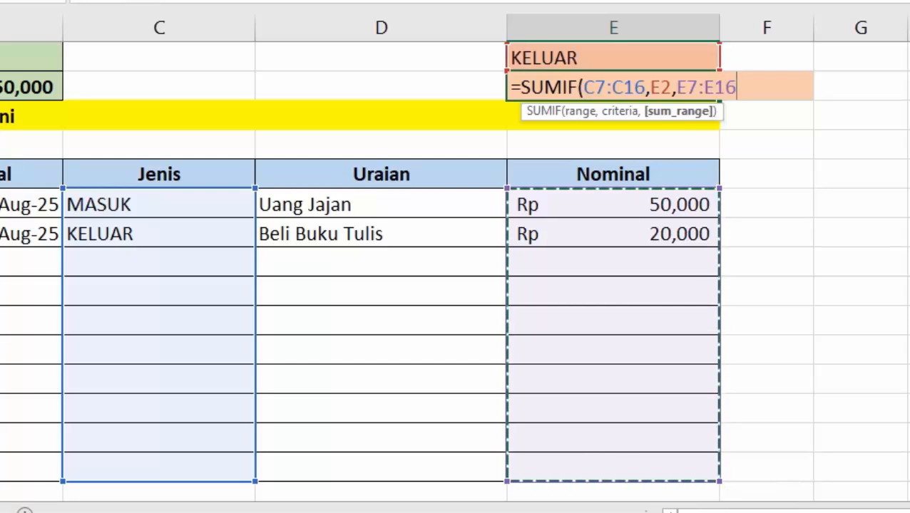
key("Return")
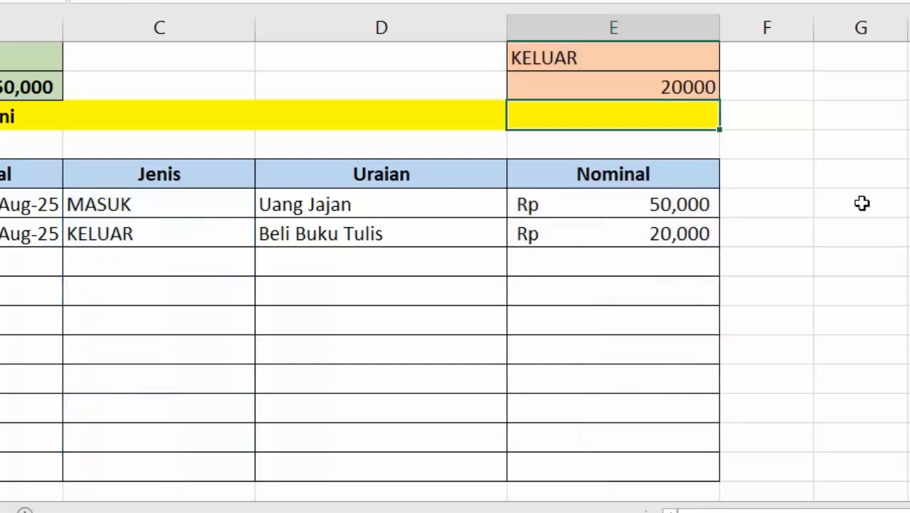
Format the KELUAR total in E3 as Accounting with 0 decimal places and the Rp Indonesian symbol, and make it bold
left_click(613, 83)
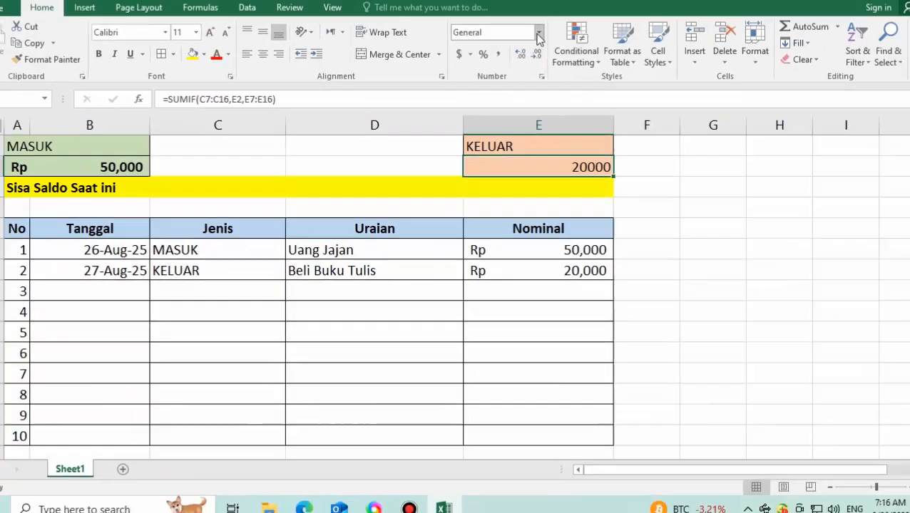
left_click(538, 36)
left_click(518, 366)
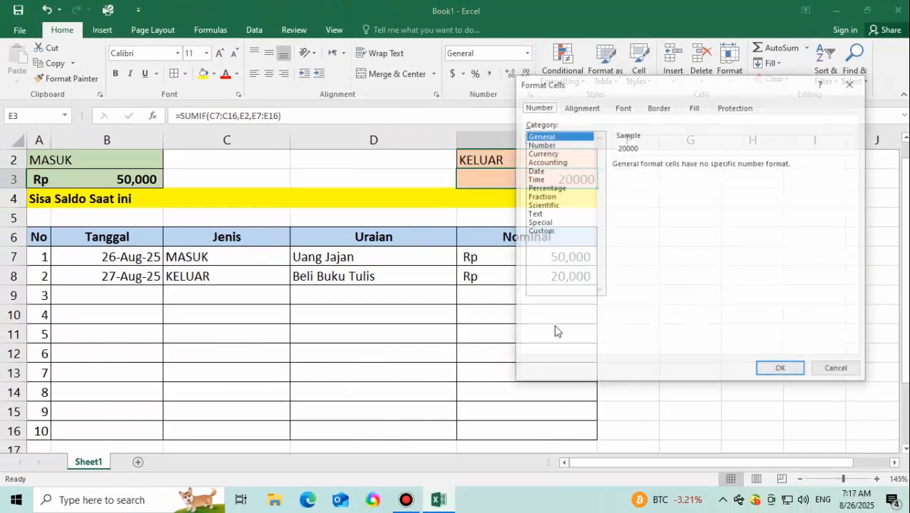
left_click(545, 162)
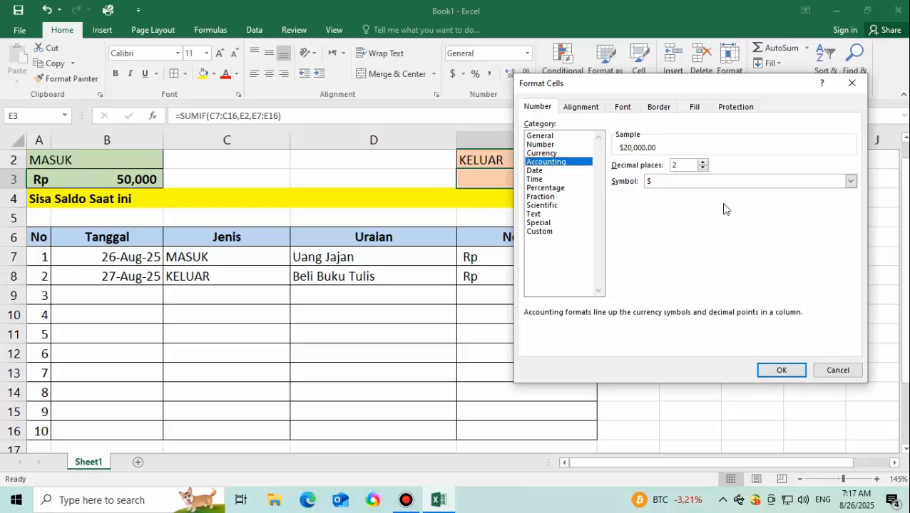
left_click(693, 179)
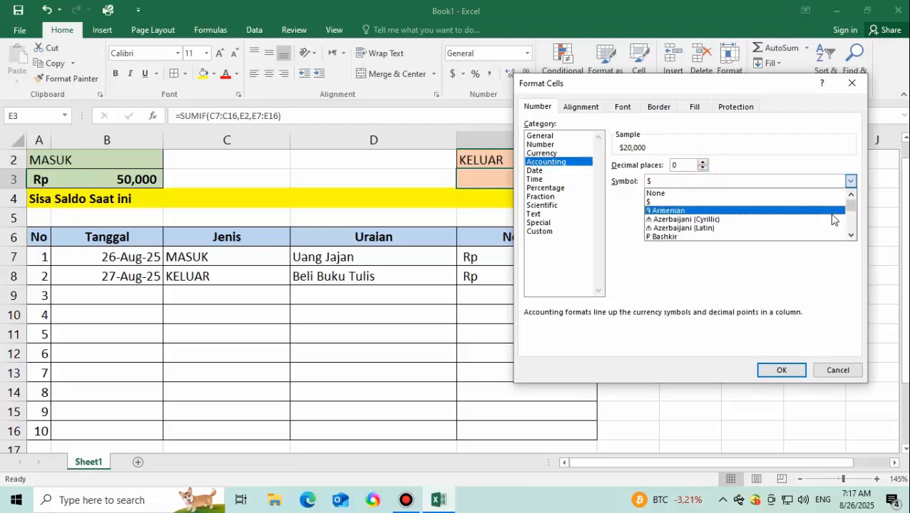
left_click_drag(852, 209, 854, 222)
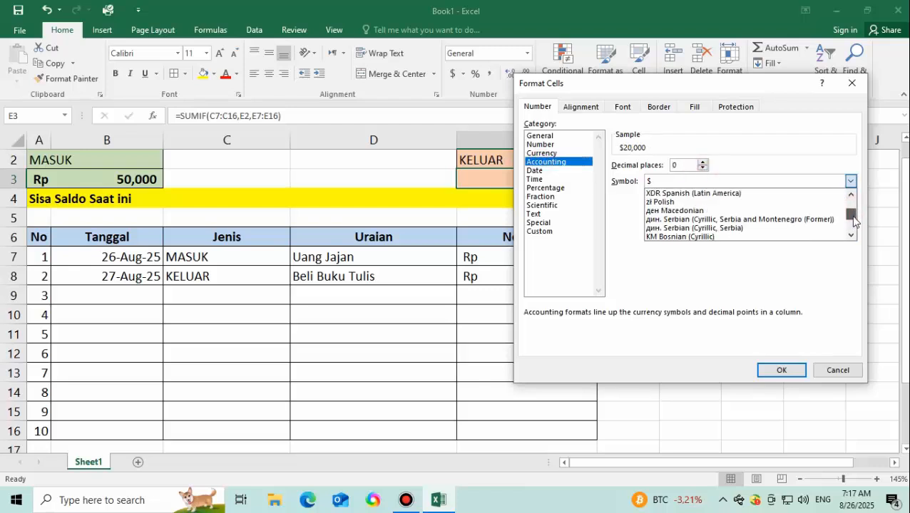
scroll(755, 209, "down", 10)
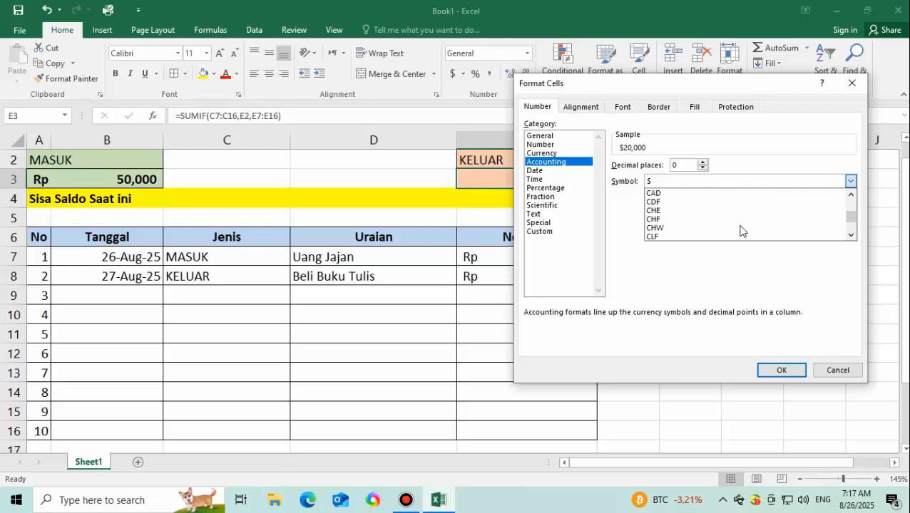
scroll(770, 210, "up", 7)
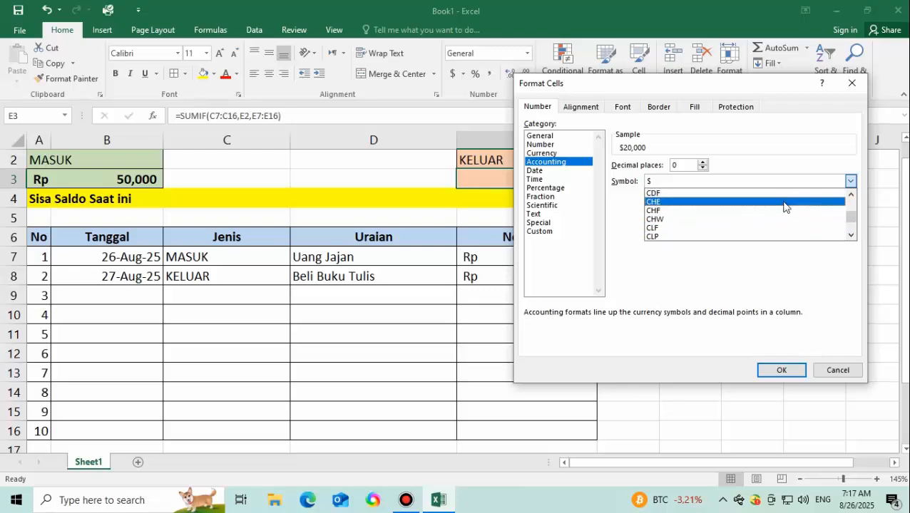
scroll(784, 209, "up", 8)
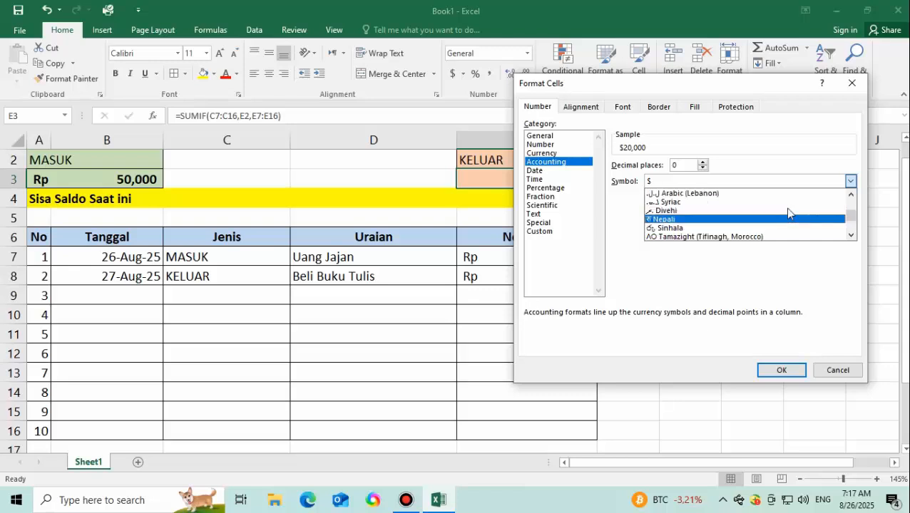
scroll(787, 214, "down", 8)
scroll(782, 220, "up", 1)
scroll(782, 220, "up", 1)
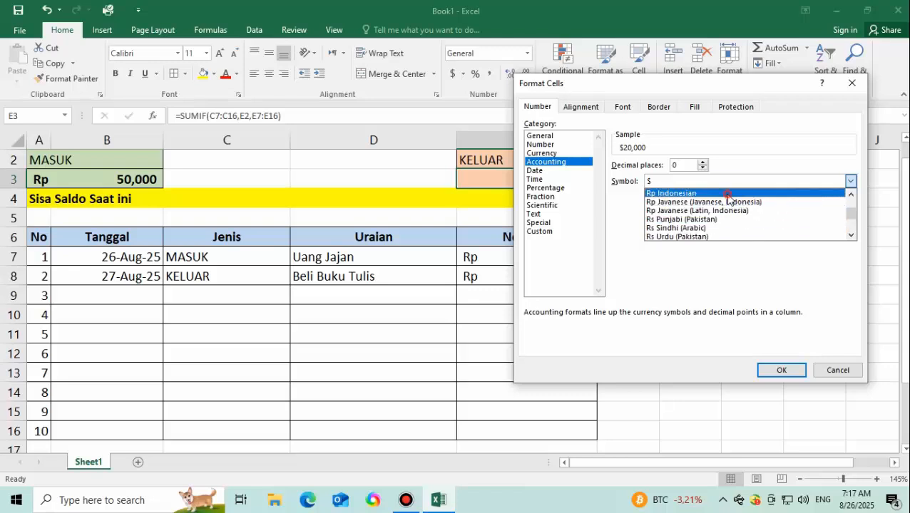
left_click(680, 192)
left_click(781, 370)
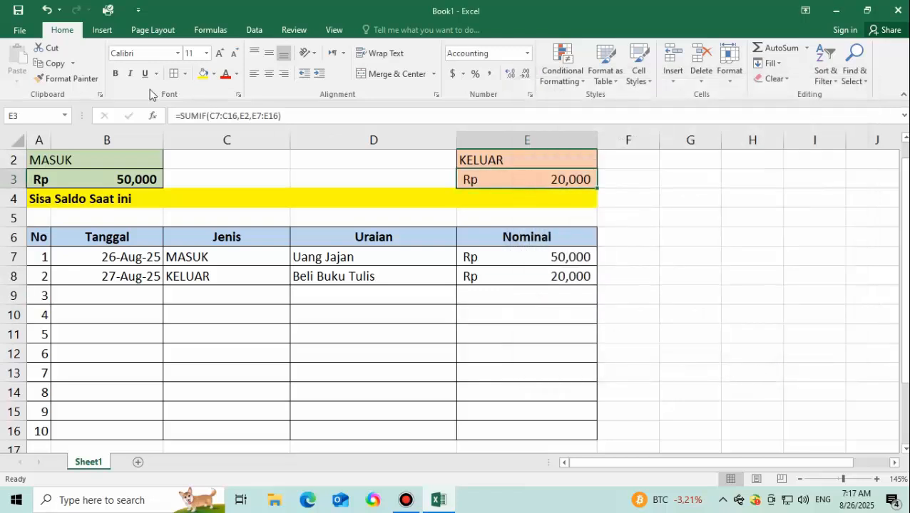
left_click(115, 74)
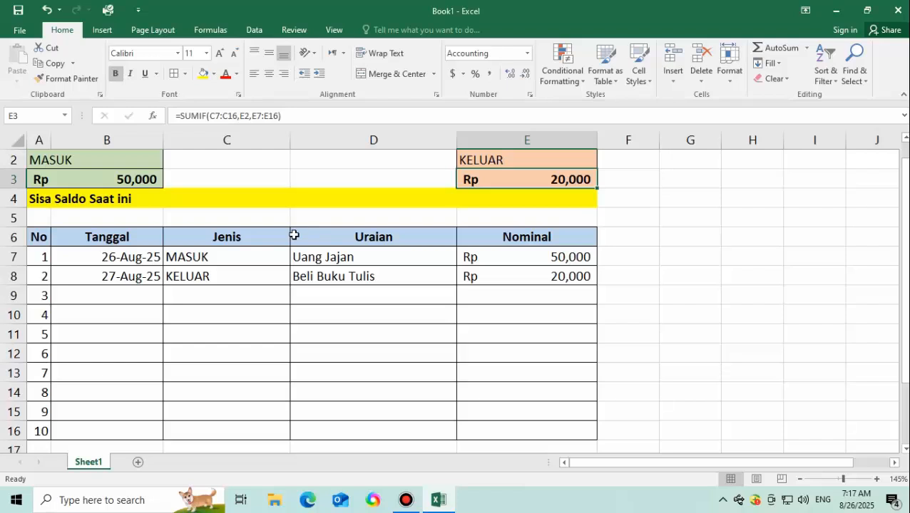
Calculate the remaining balance in E4 of the Sisa Saldo Saat ini row with the formula =A3-E3
left_click(482, 199)
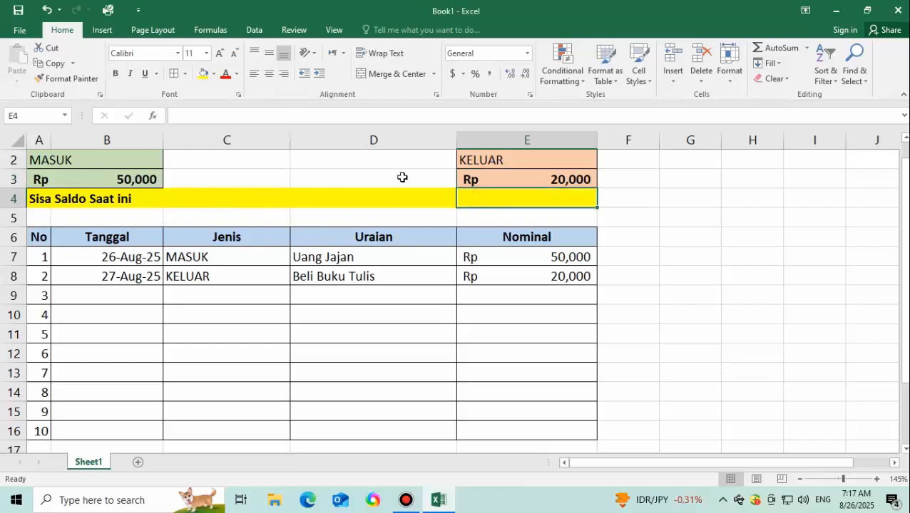
type("=")
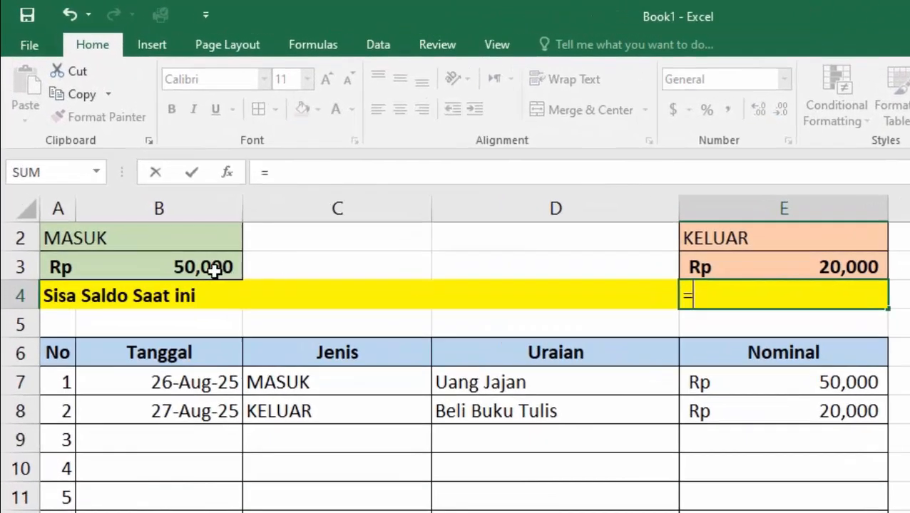
left_click(211, 267)
type("-")
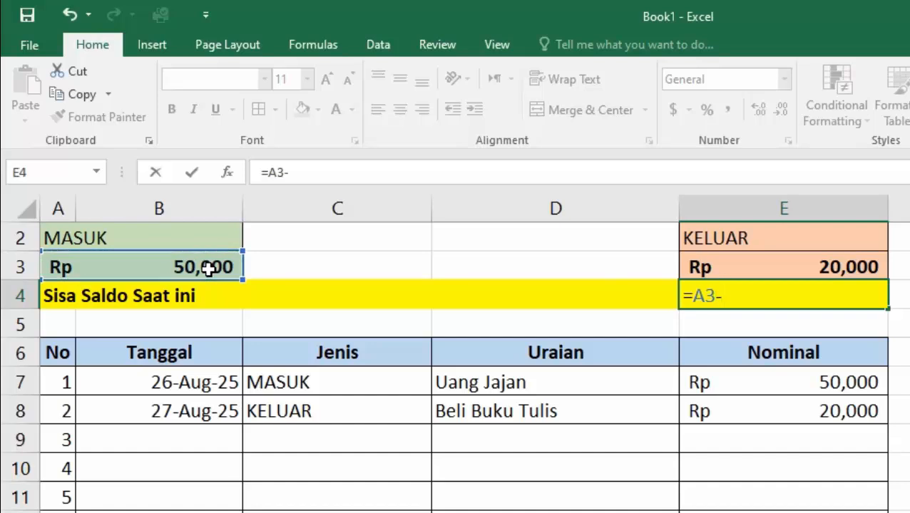
left_click(774, 268)
key("Return")
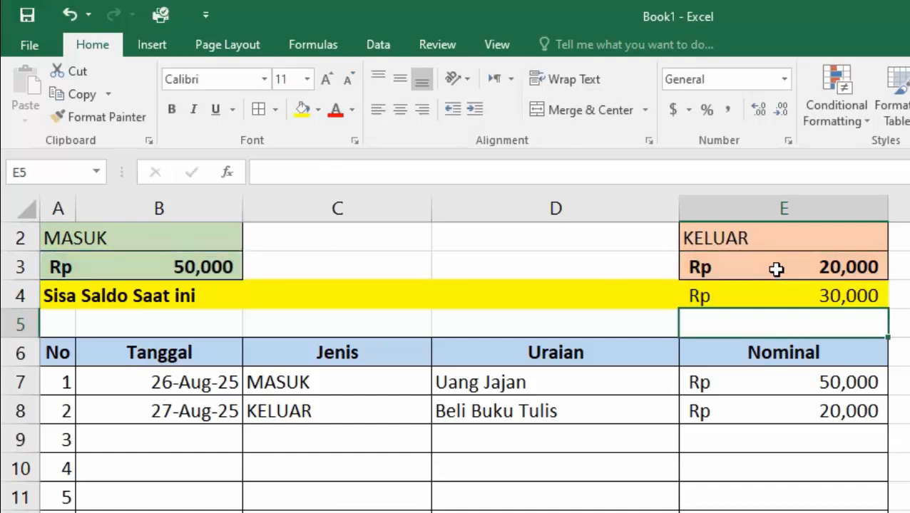
Make the balance in E4 bold and enlarge its font to size 16
left_click(757, 301)
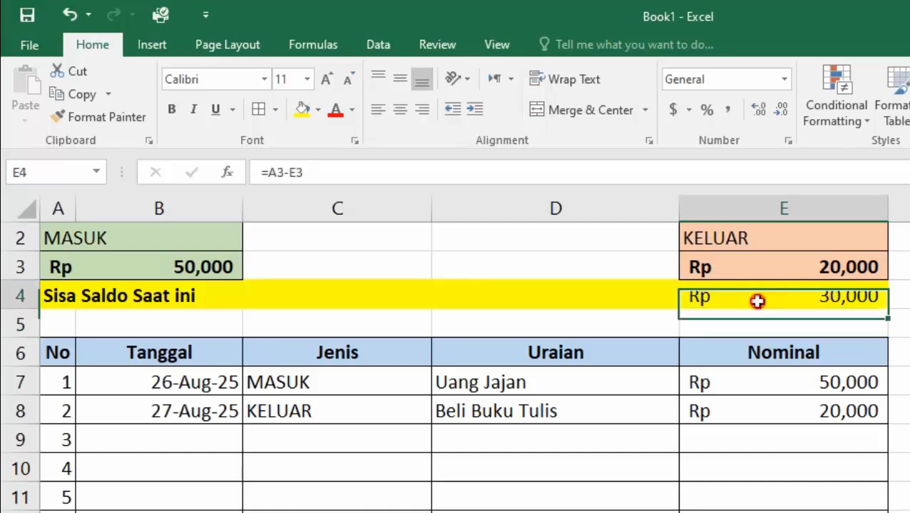
left_click(171, 107)
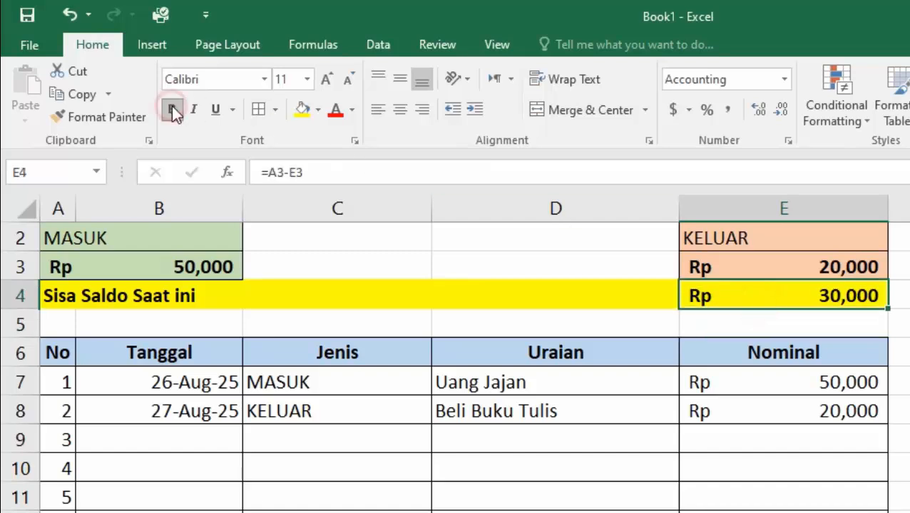
left_click(329, 81)
left_click(330, 81)
left_click(330, 81)
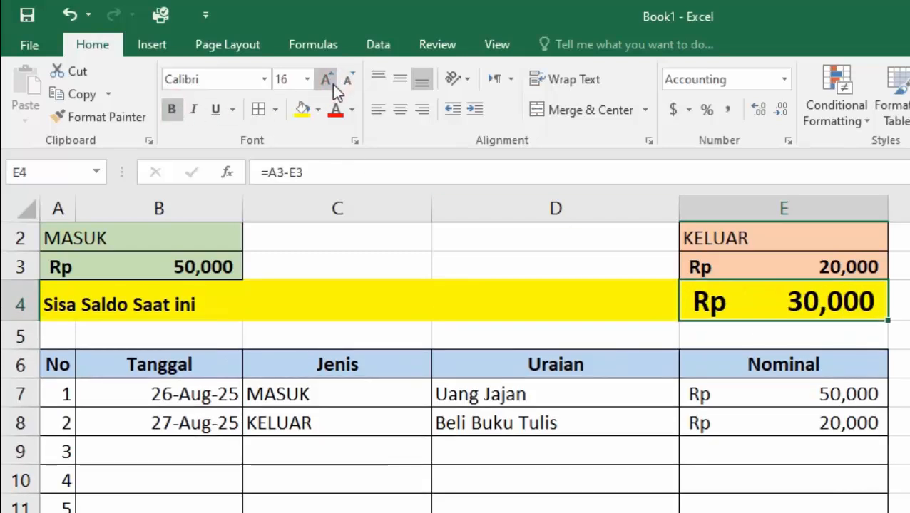
left_click(154, 287)
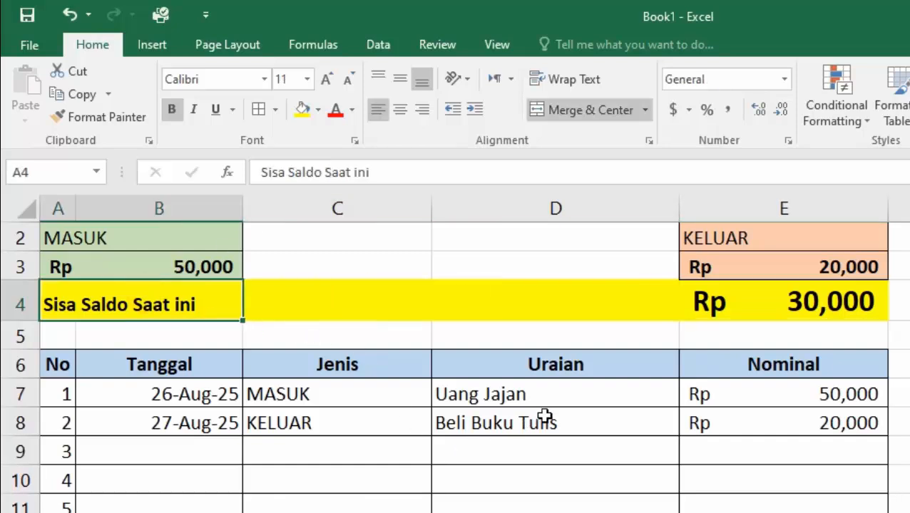
left_click(593, 477)
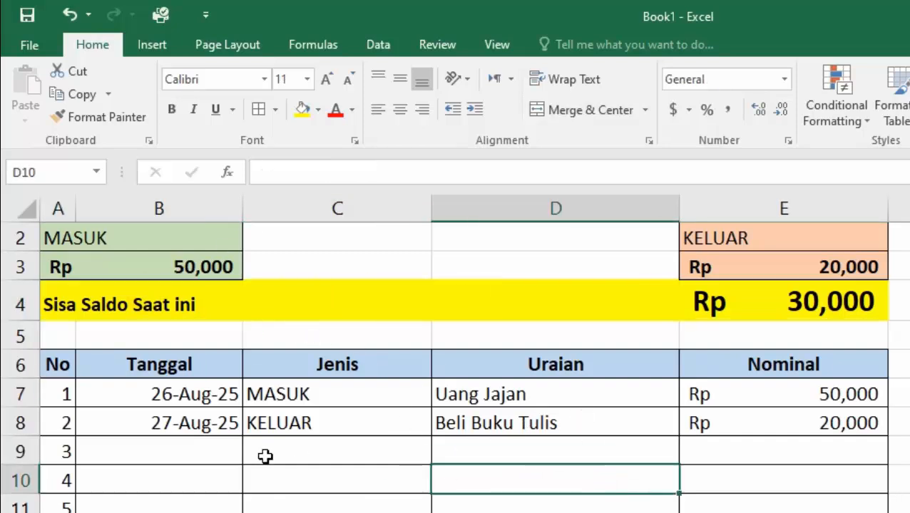
Fill the date series down from B8 to give B9 the date 28-Aug-25, and choose MASUK as the Jenis in C9
left_click(189, 446)
left_click(219, 421)
left_click_drag(243, 436, 317, 458)
left_click(319, 457)
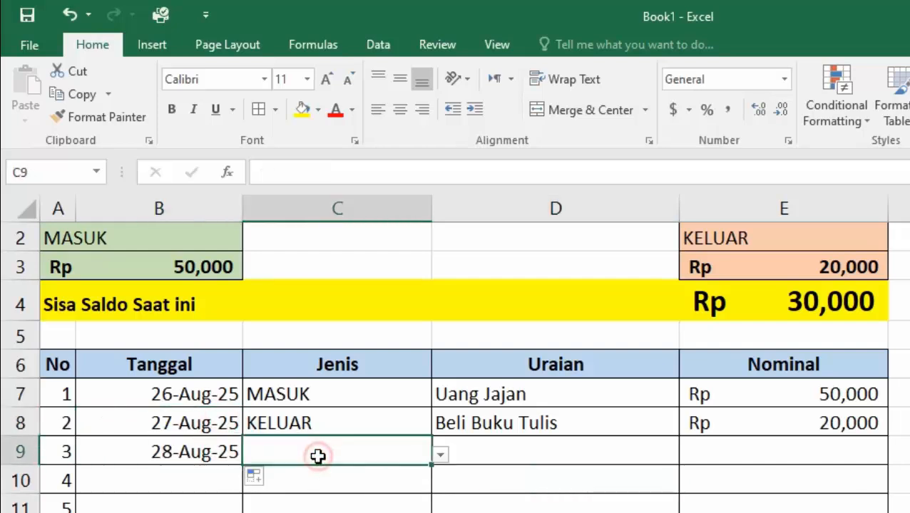
left_click(440, 455)
left_click(367, 478)
Enter the Uraian Uang THR in D9 and its Nominal of 150000 in E9
left_click(507, 441)
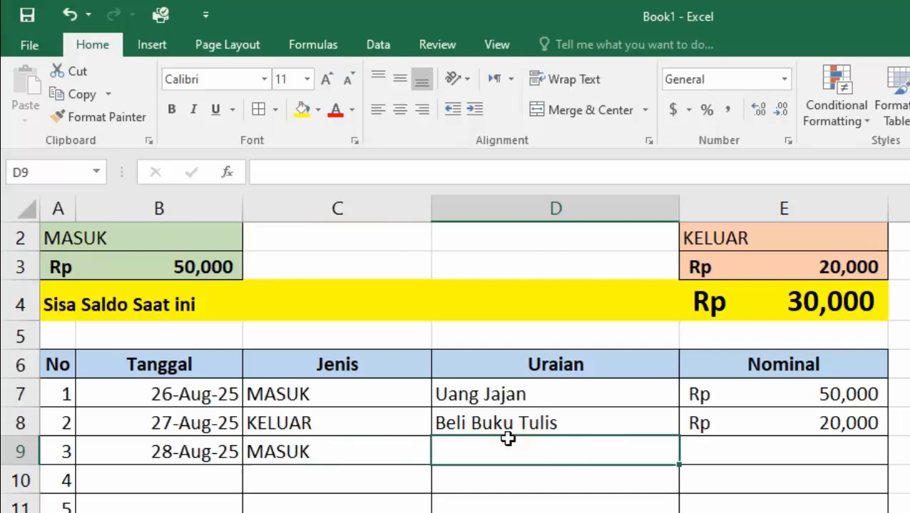
type("Unag")
key("BackSpace")
key("BackSpace")
key("BackSpace")
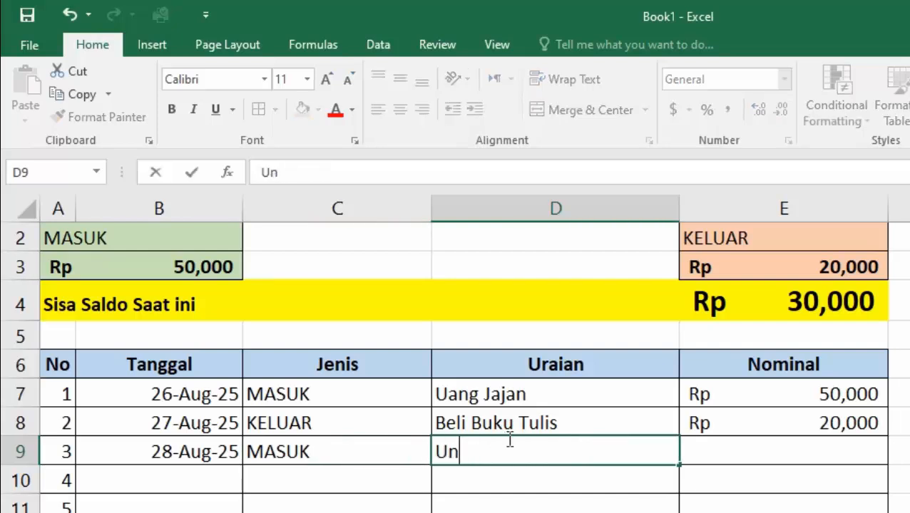
type("ang THR")
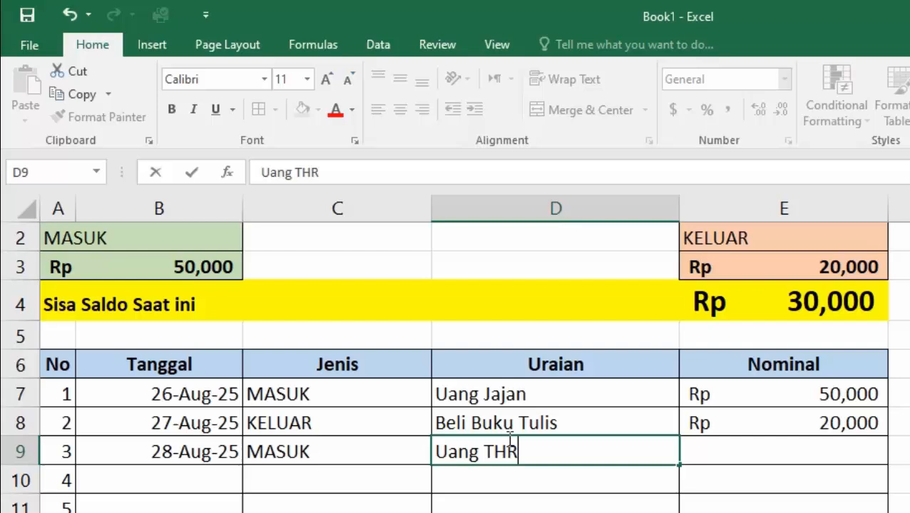
key("Tab")
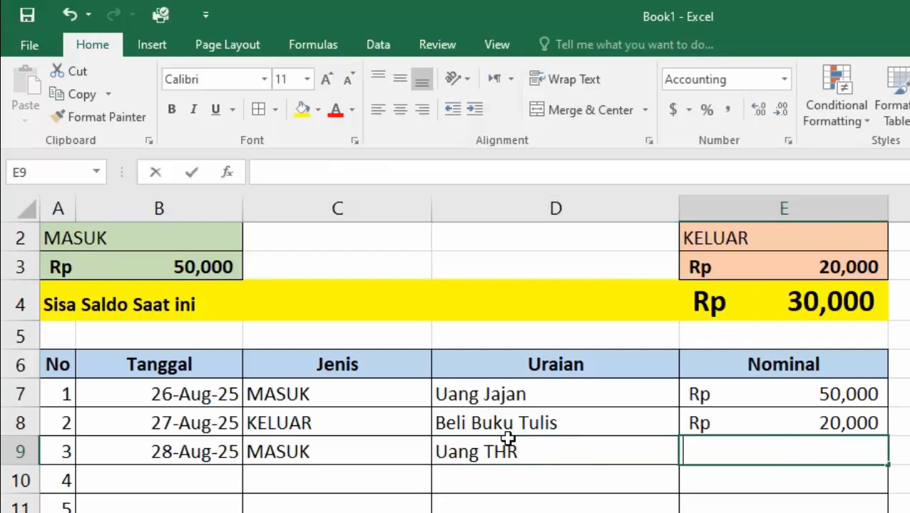
type("150000")
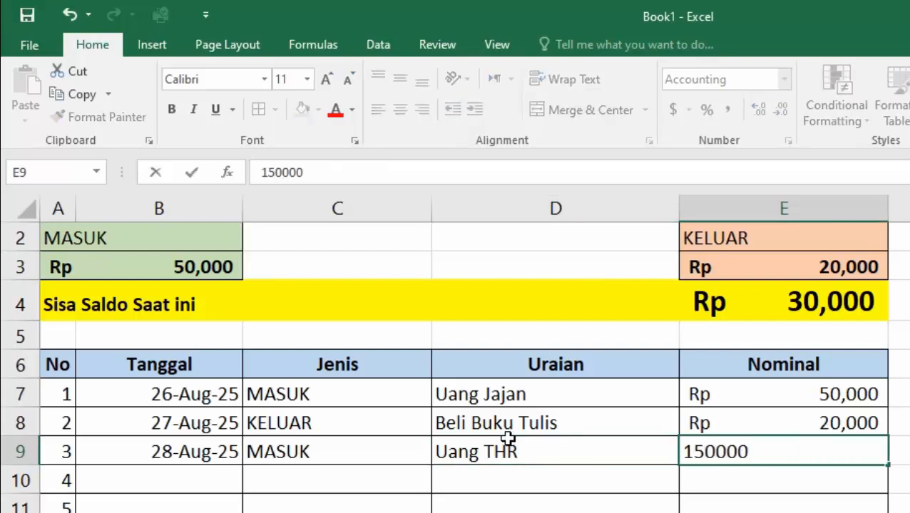
key("Return")
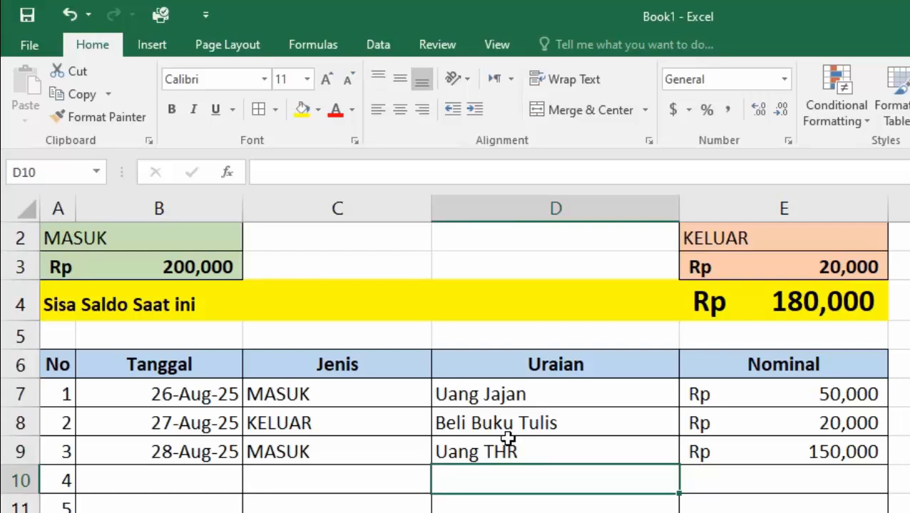
Extend the date series from B9 to give B10 the date 29-Aug-25, and choose KELUAR as the Jenis in C10
left_click(226, 447)
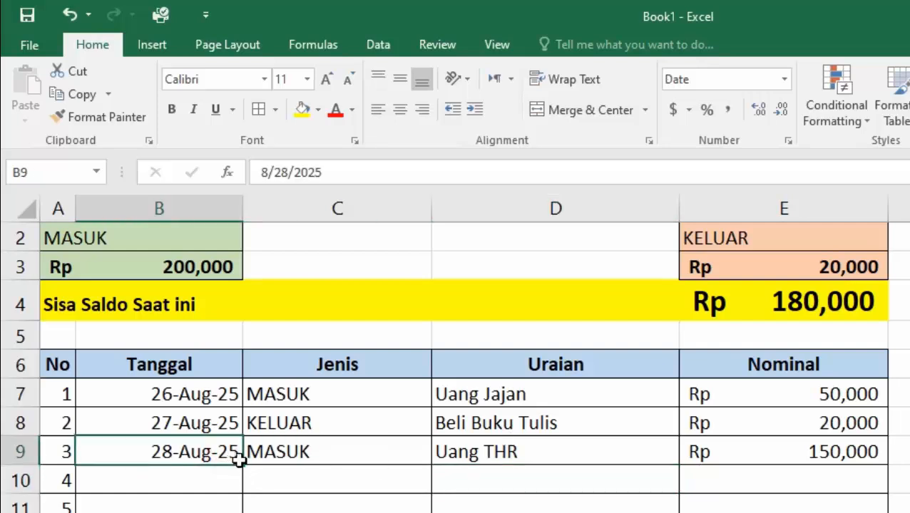
left_click_drag(242, 464, 242, 485)
left_click(318, 485)
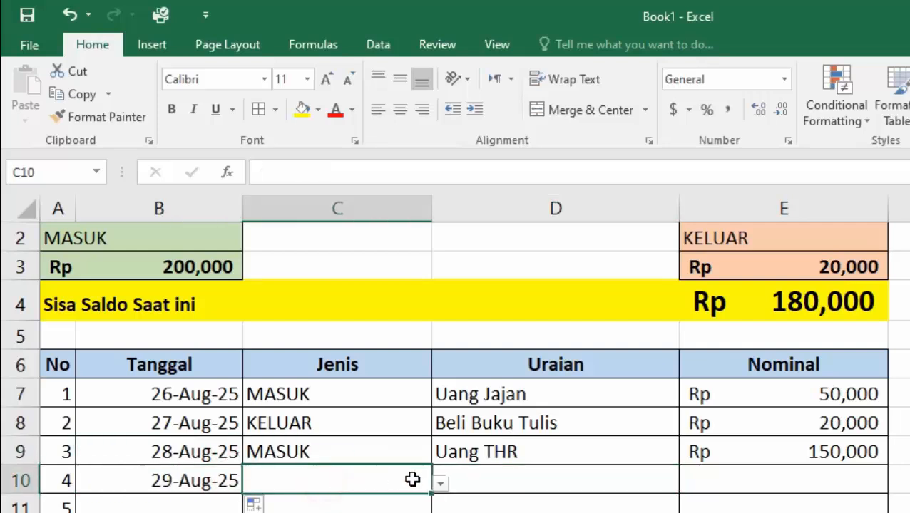
left_click(440, 484)
left_click(421, 512)
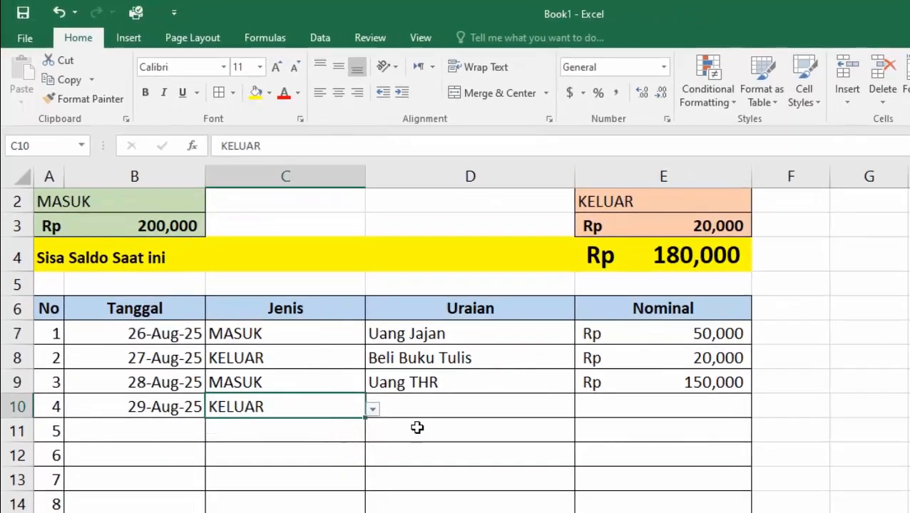
Enter the Uraian Beli Sepatu in D10 and its Nominal of 120000 in E10
left_click(524, 476)
type("Beli Sepatu")
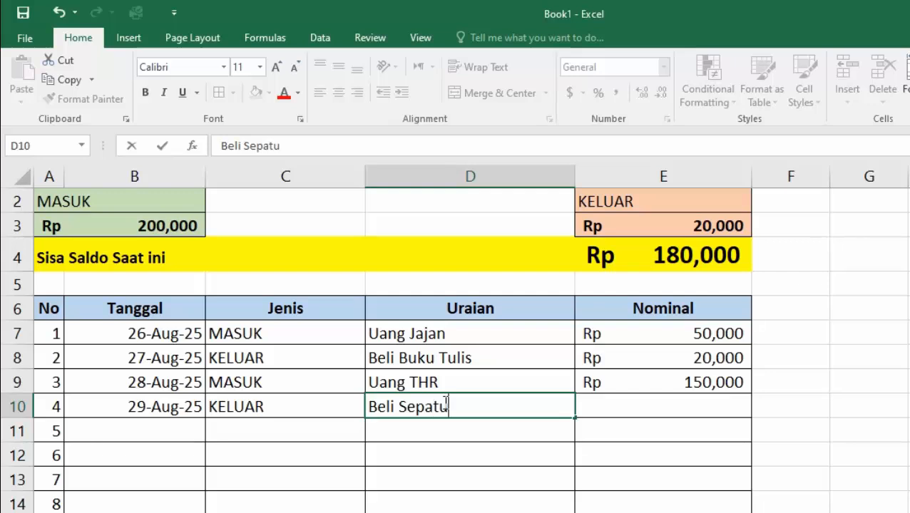
key("Tab")
type("1")
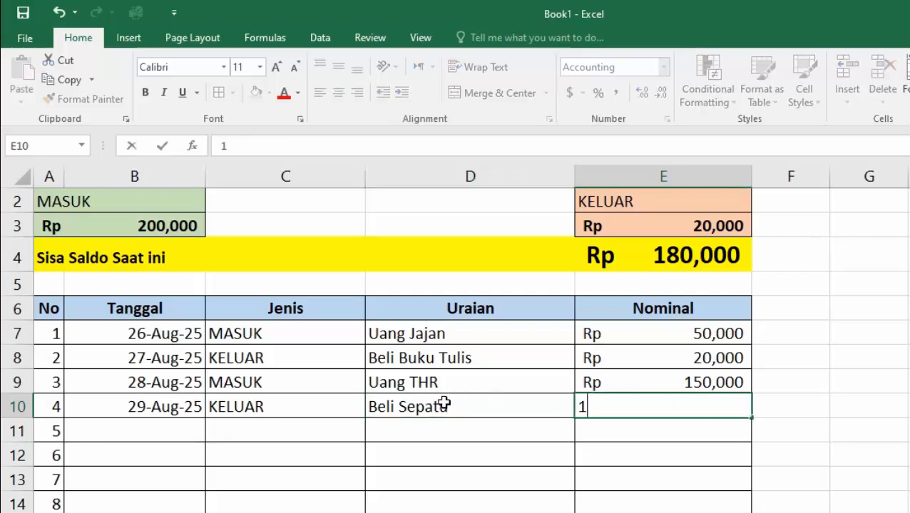
type("20000")
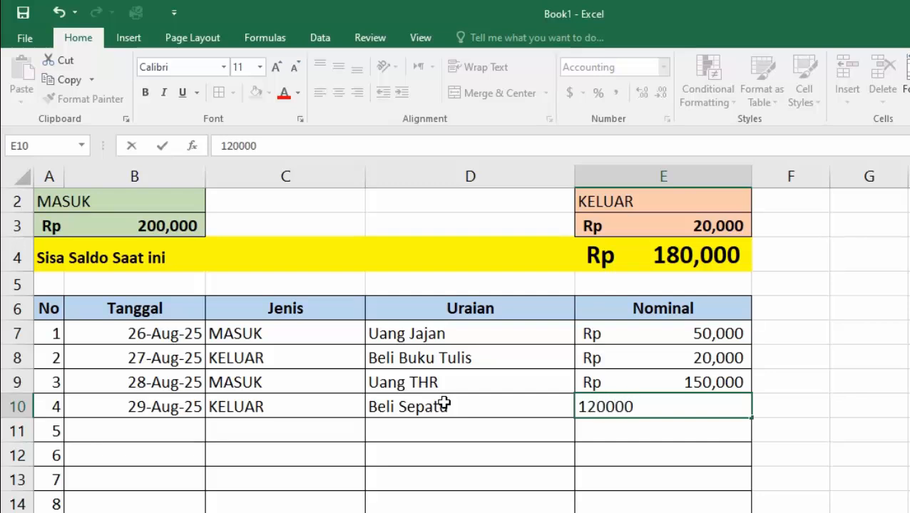
key("Return")
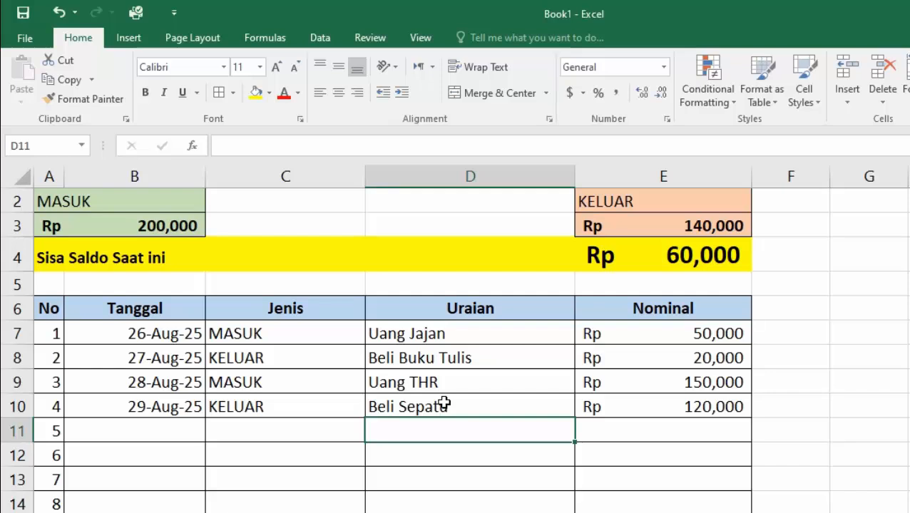
Extend the date series from B10 to give B11 the date 30-Aug-25, and choose MASUK as the Jenis in C11
scroll(445, 403, "up", 1)
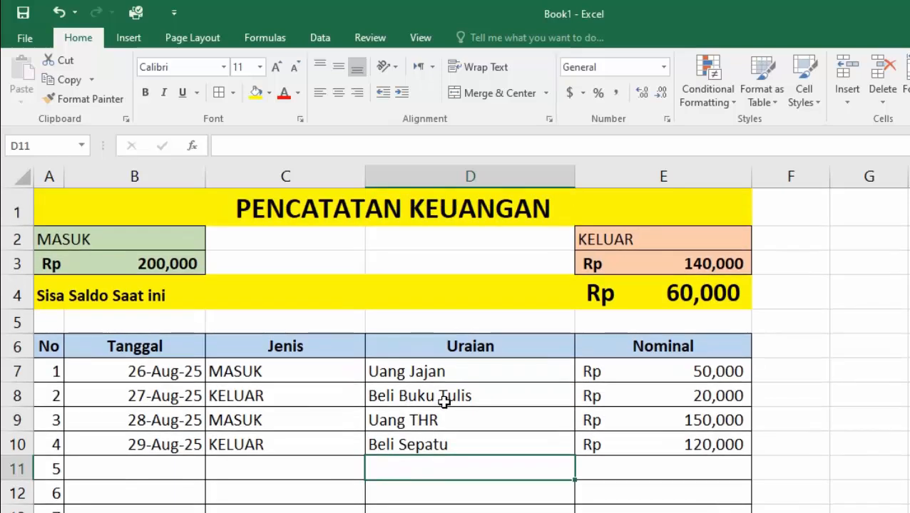
left_click(162, 445)
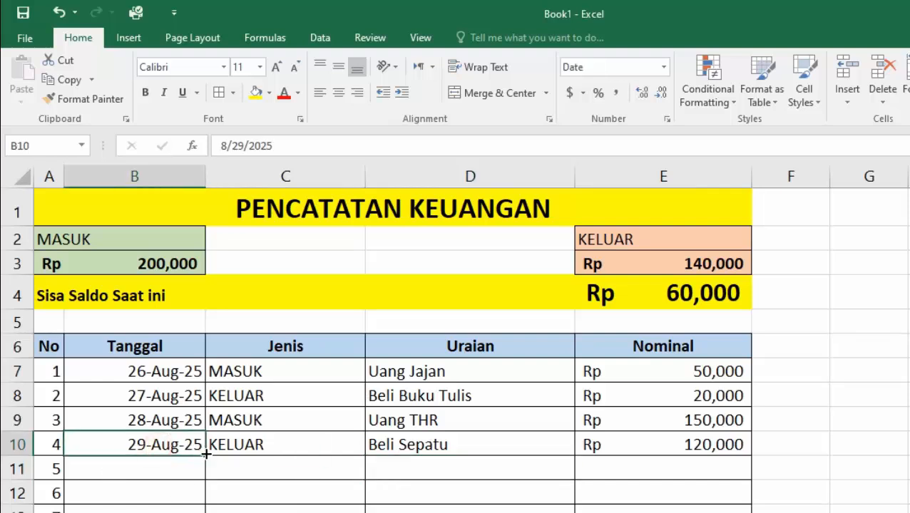
left_click_drag(205, 460, 205, 477)
left_click(318, 477)
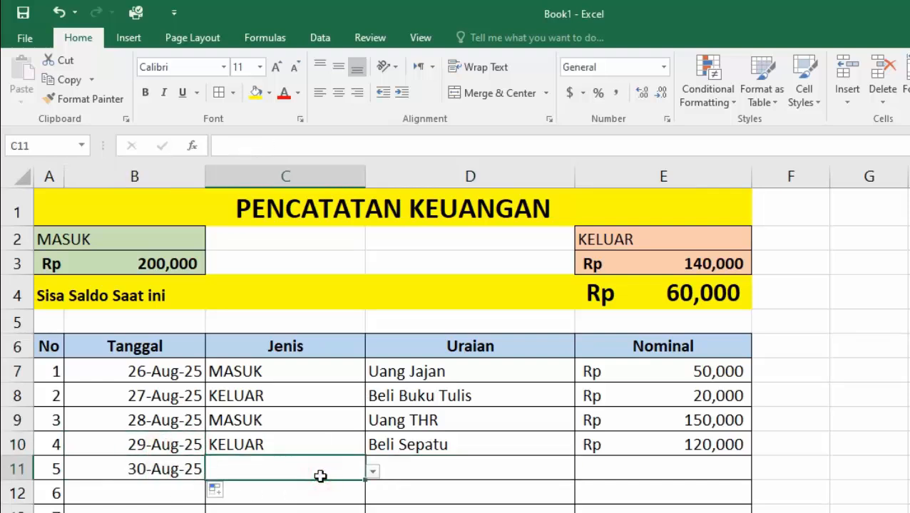
left_click(373, 473)
left_click(337, 489)
Enter the Uraian Uang dari Paman in D11 and its Nominal of 80000 in E11
left_click(444, 473)
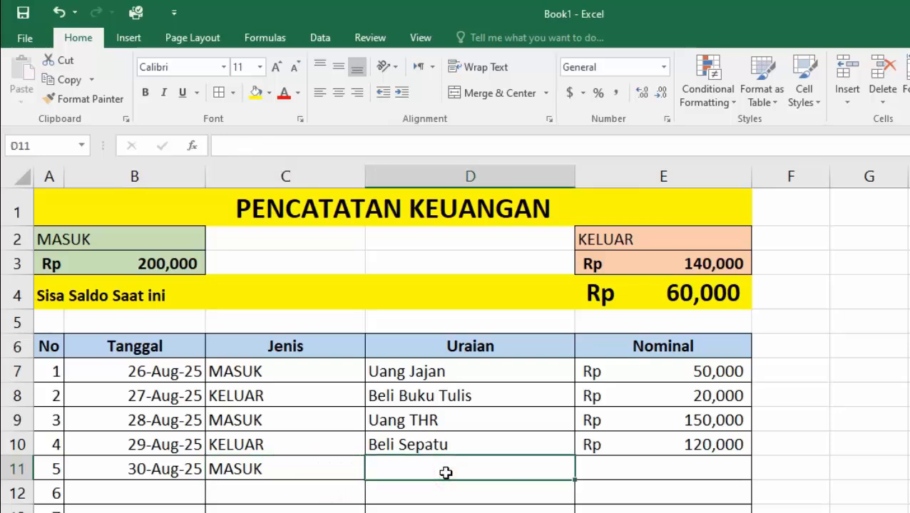
type("U")
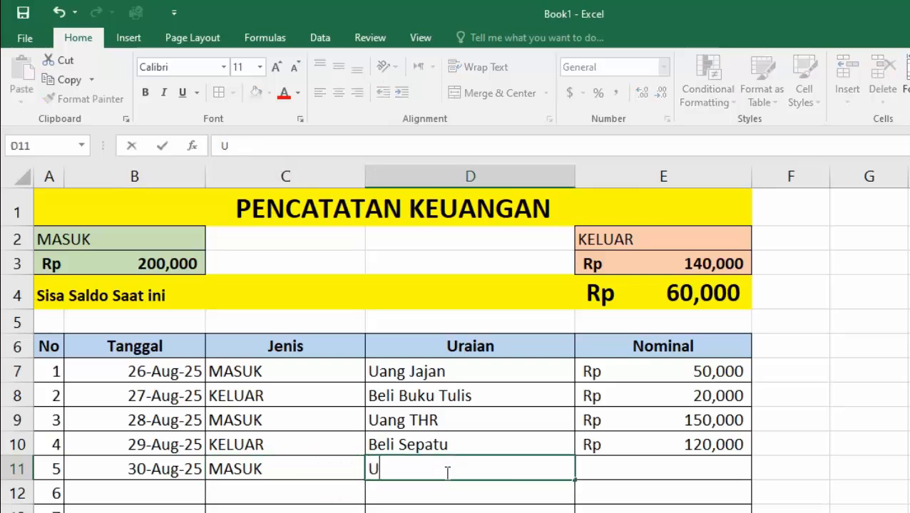
type("ang dari Paman")
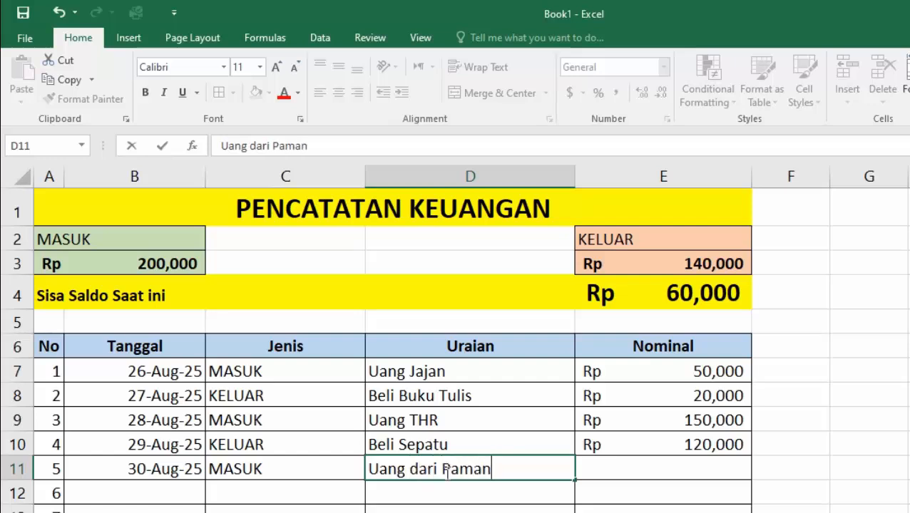
key("Tab")
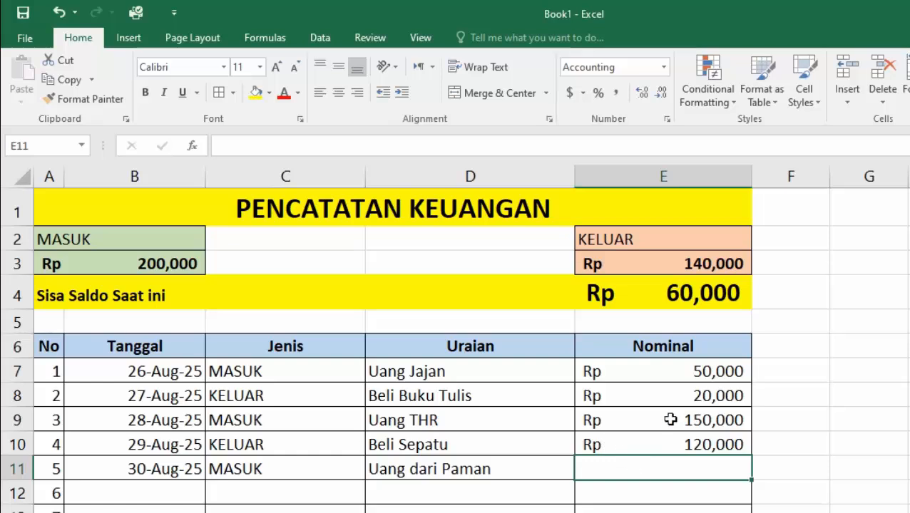
type("80010")
key("BackSpace")
key("BackSpace")
key("BackSpace")
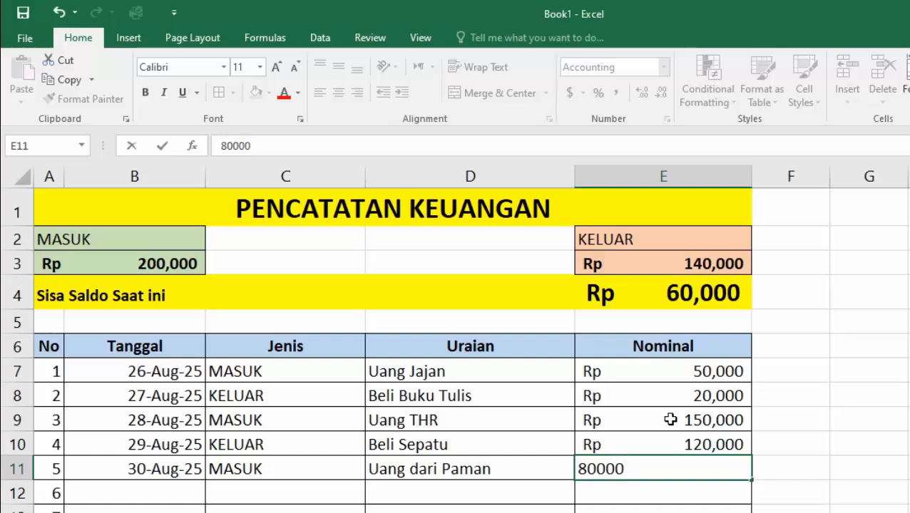
type("00")
key("Return")
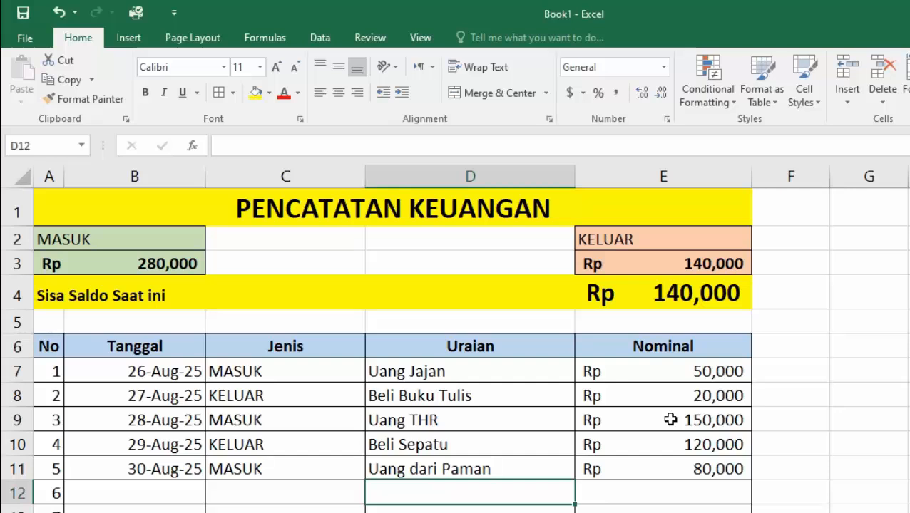
Extend the date series from B11 to give B12 the date 31-Aug-25, and set the Jenis in C12 to KELUAR
key("Left")
key("Left")
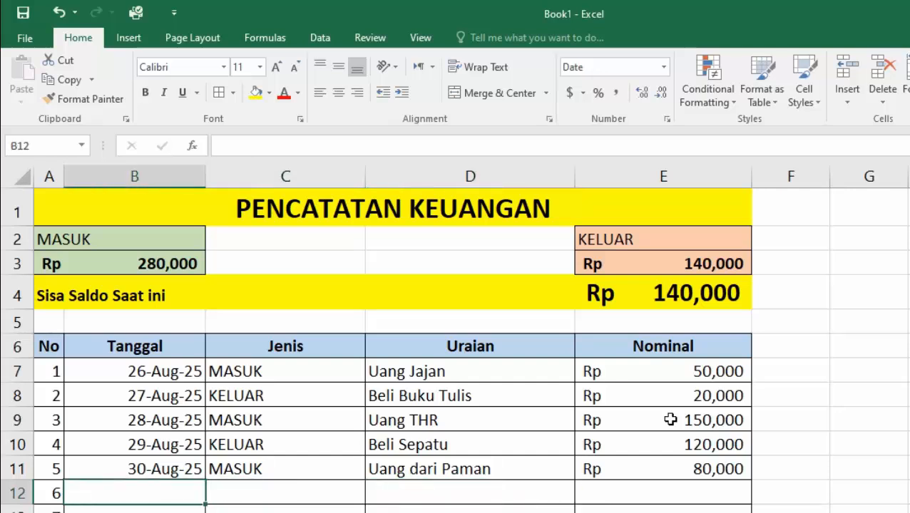
left_click(202, 472)
left_click_drag(204, 480, 209, 503)
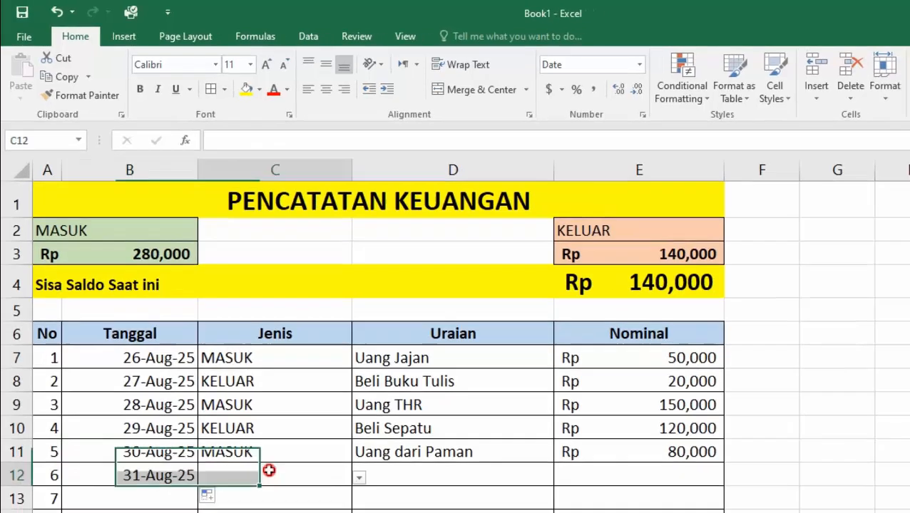
type("KELUAR")
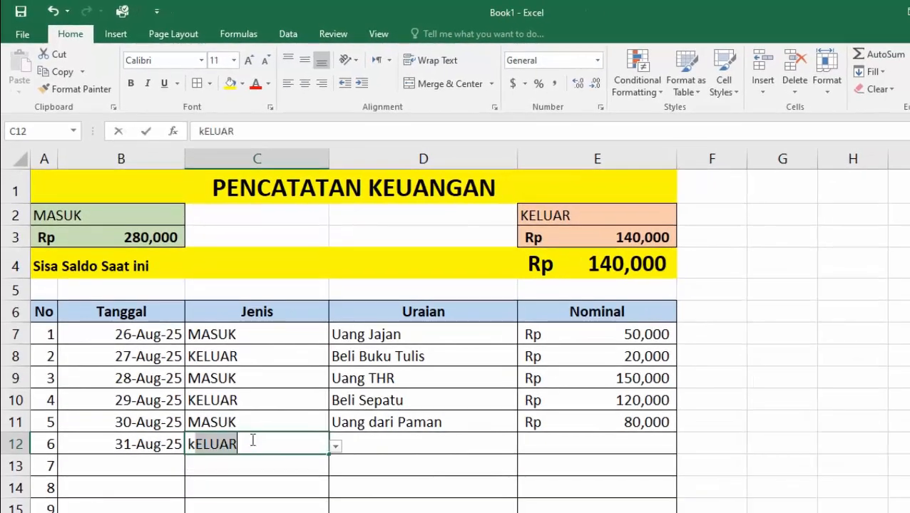
key("Return")
left_click(407, 448)
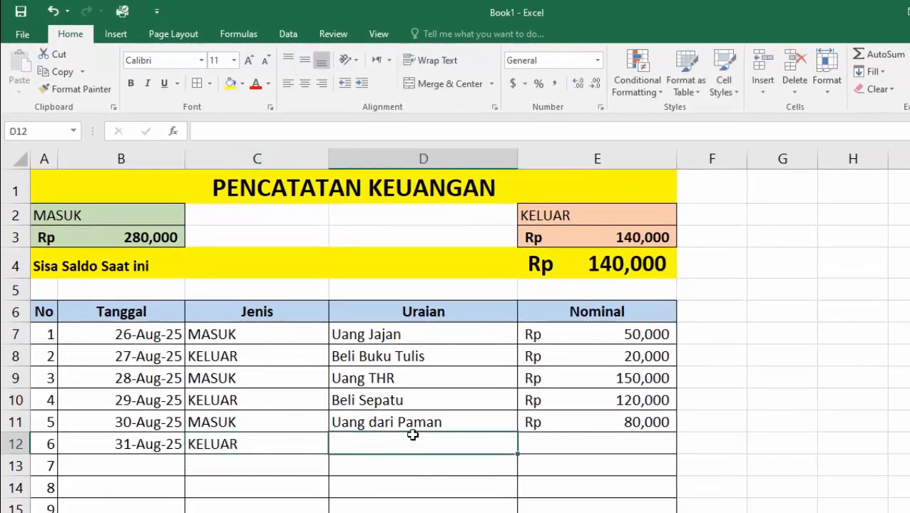
left_click(319, 438)
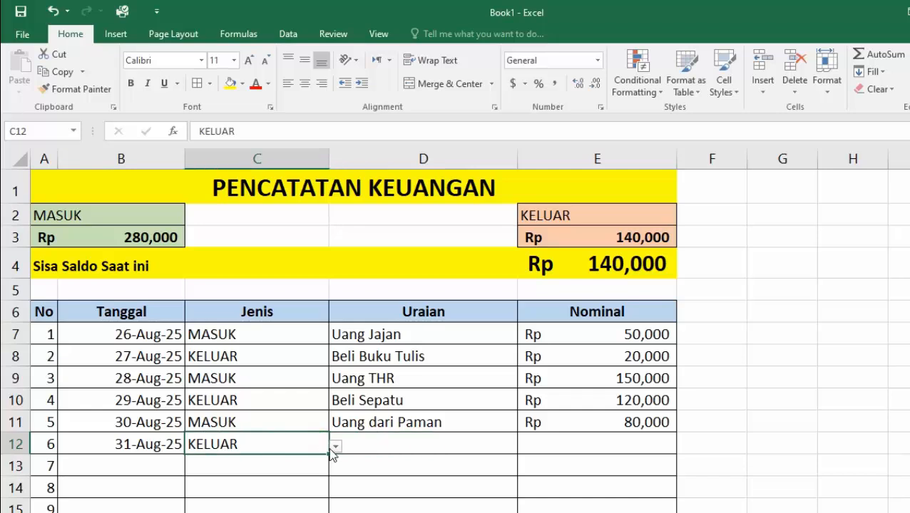
left_click(334, 446)
left_click(324, 477)
Enter the Uraian Beli Bakso in D12 and its Nominal of 30000 in E12
left_click(385, 445)
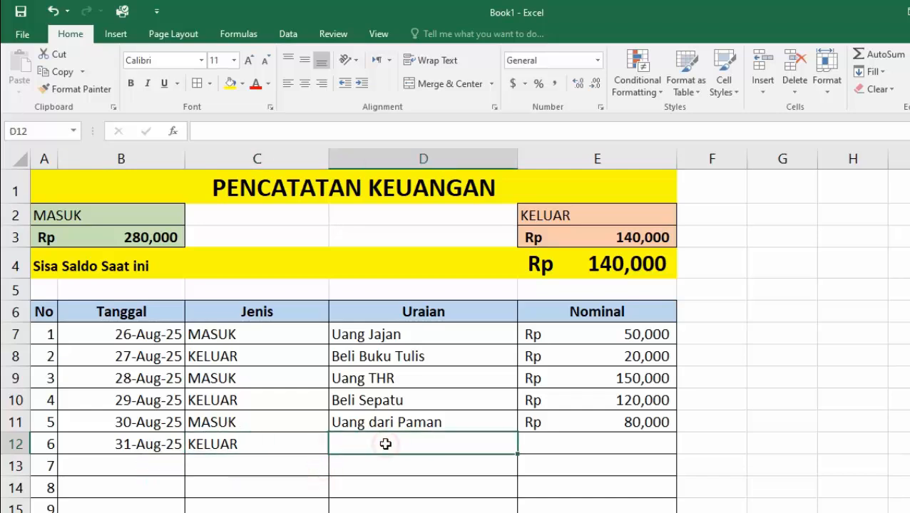
type("Beli Bakso")
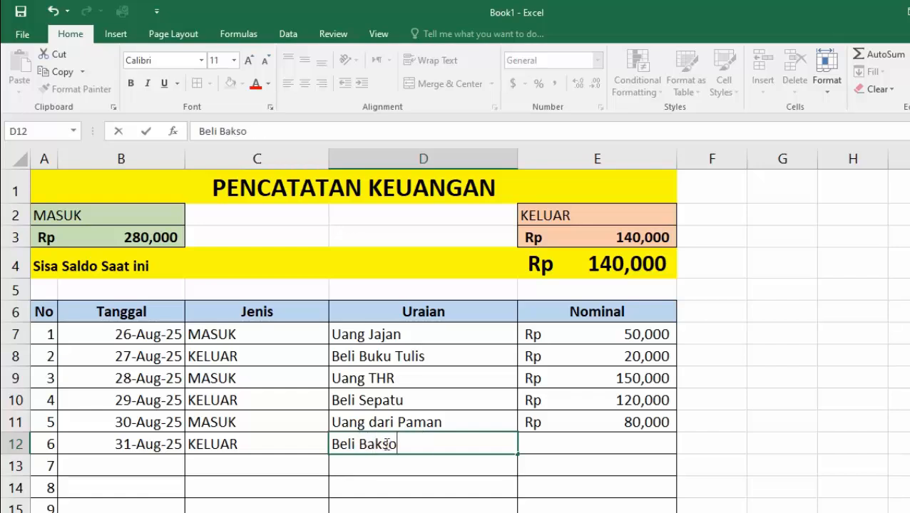
key("Tab")
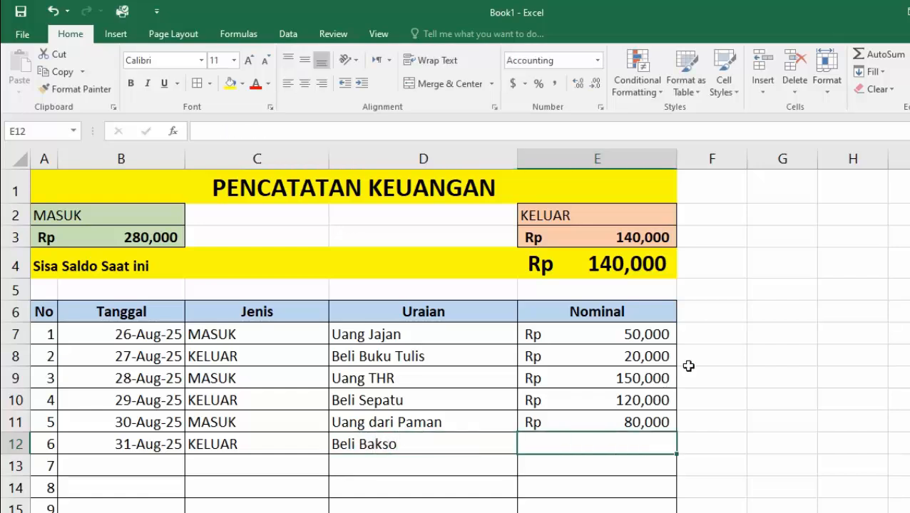
type("30000")
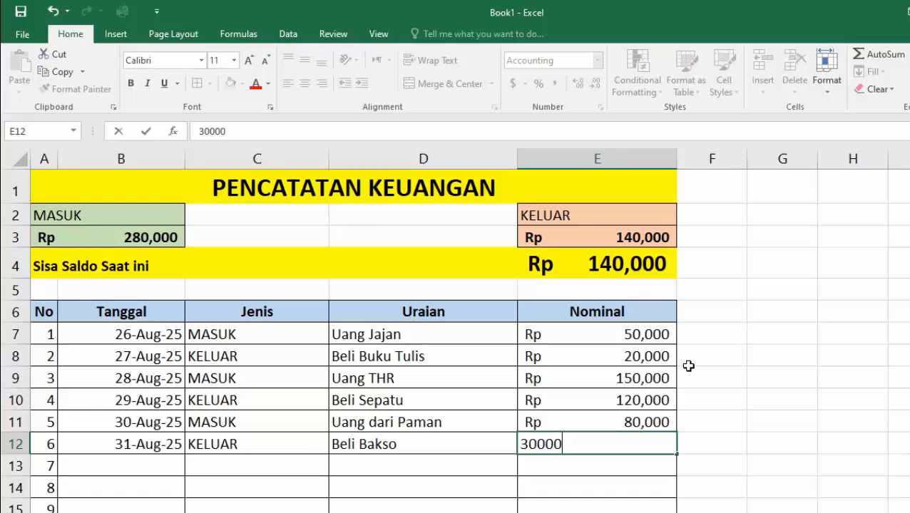
key("Return")
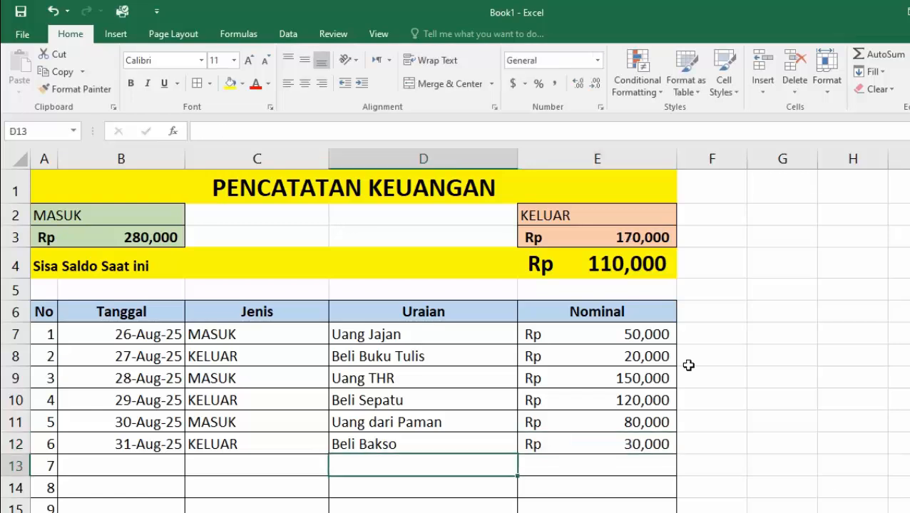